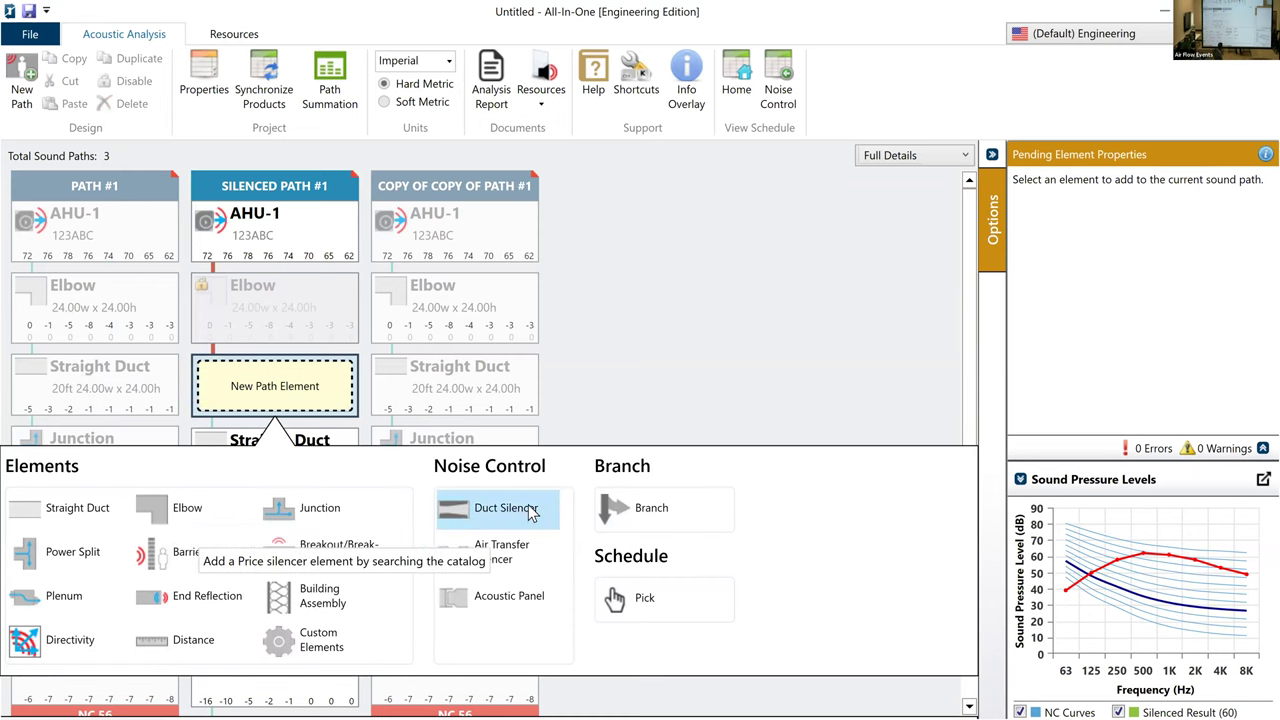
- Start a duct silencer search for a new element below the disabled elbow in Silenced Path #1, using vertical Elbow geometry
{"action": "key", "text": "Escape"}
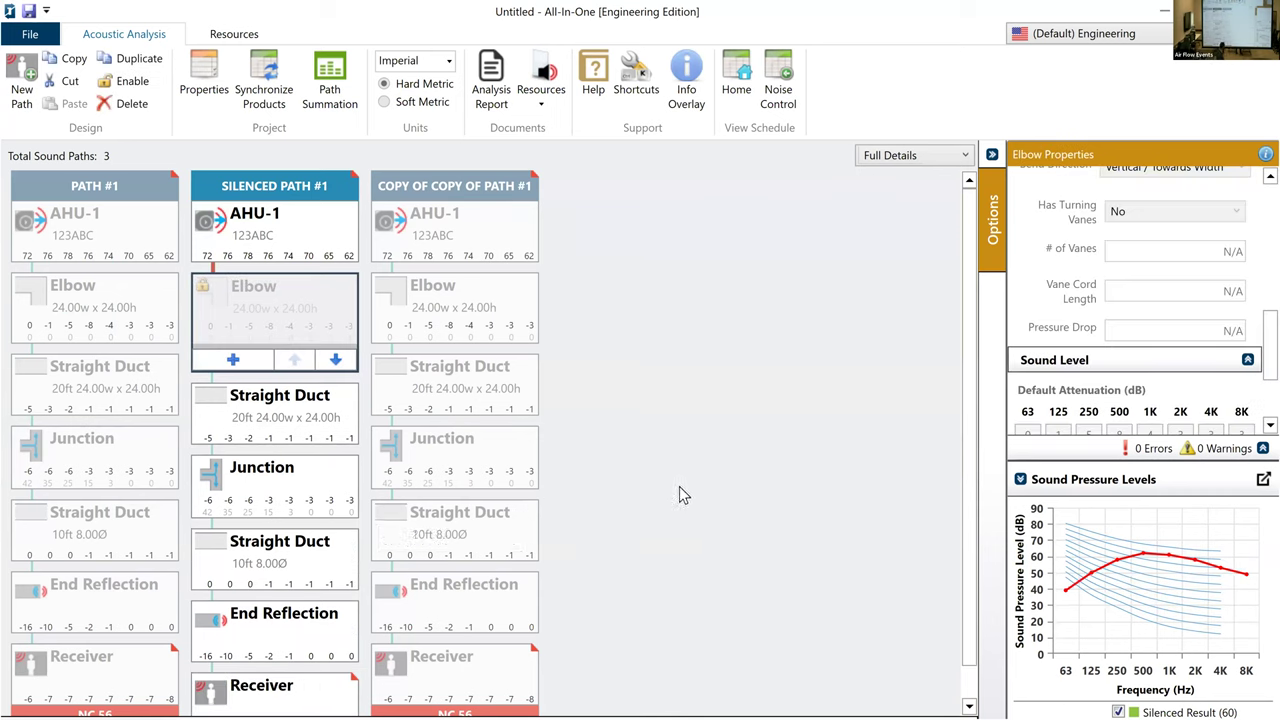
{"action": "left_click", "coordinate": [240, 360]}
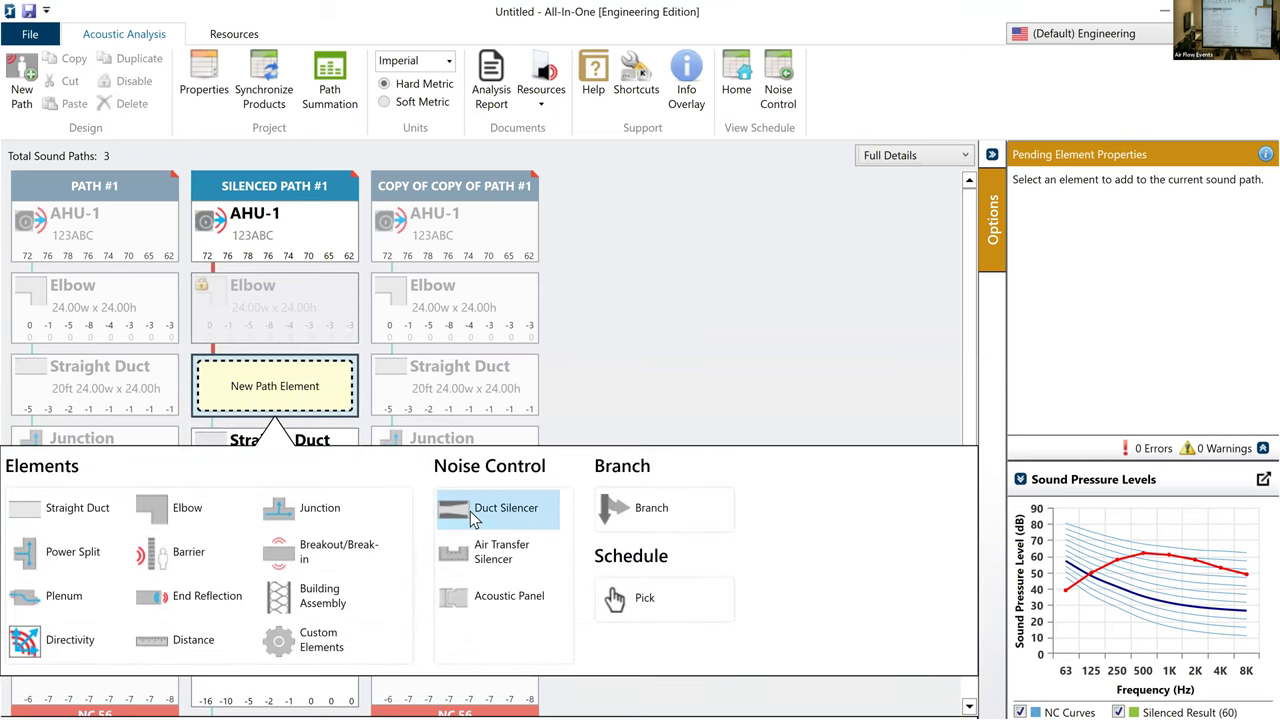
{"action": "left_click", "coordinate": [471, 521]}
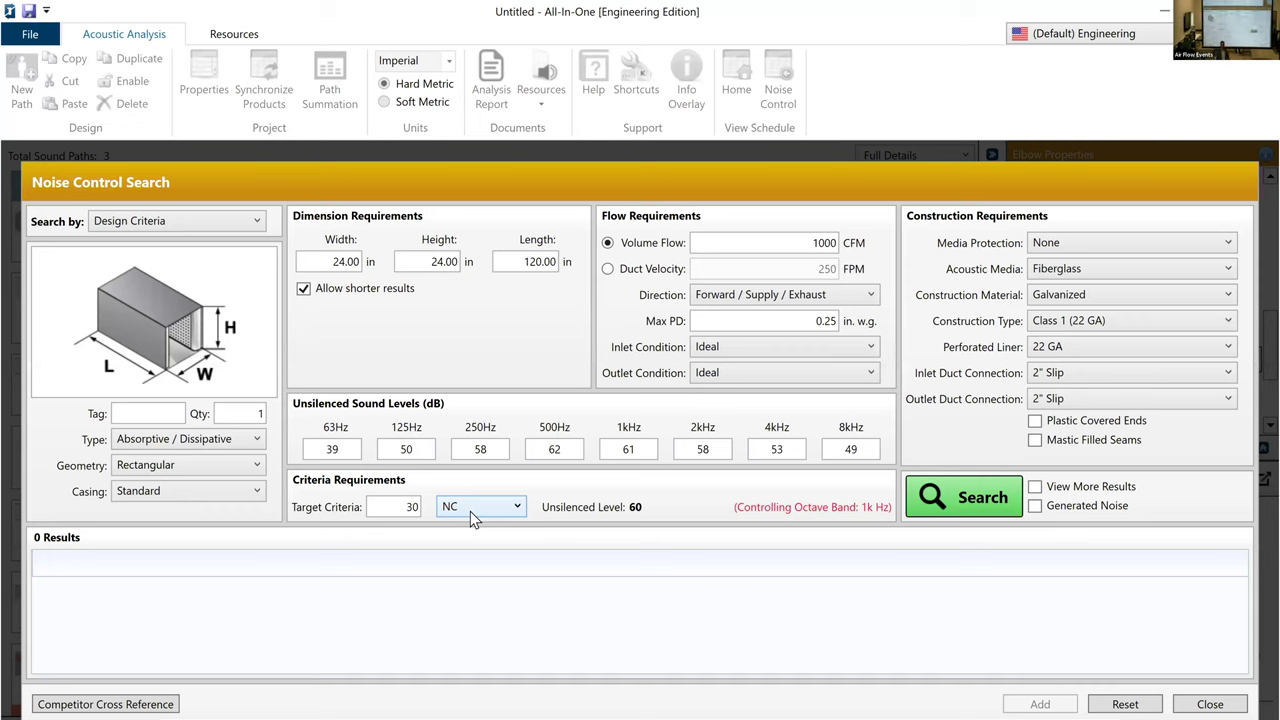
{"action": "left_click", "coordinate": [186, 467]}
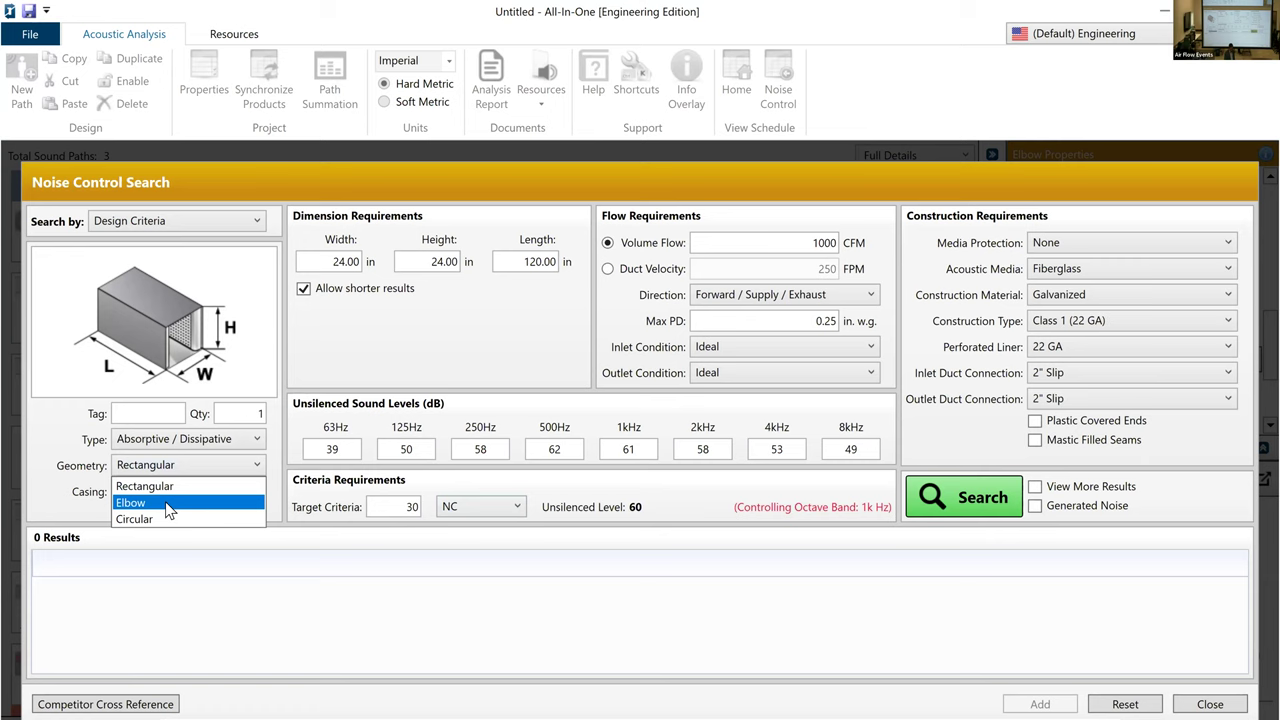
{"action": "left_click", "coordinate": [168, 510]}
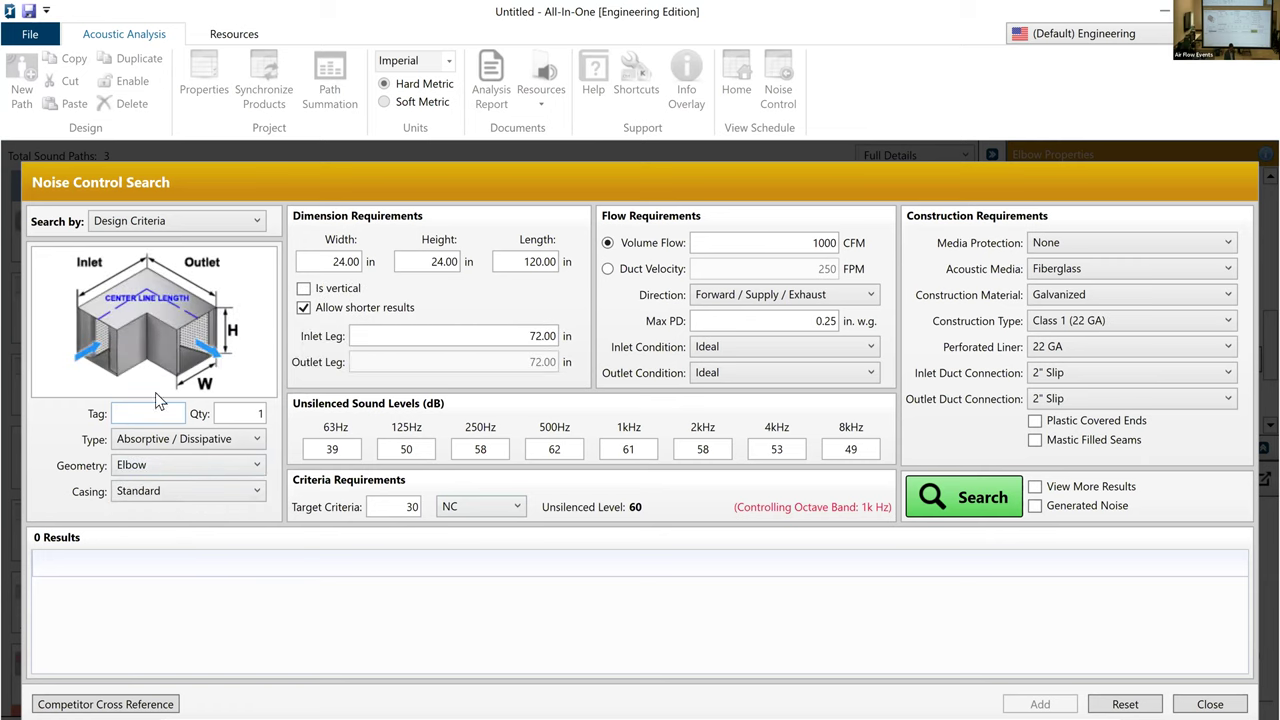
{"action": "left_click", "coordinate": [304, 289]}
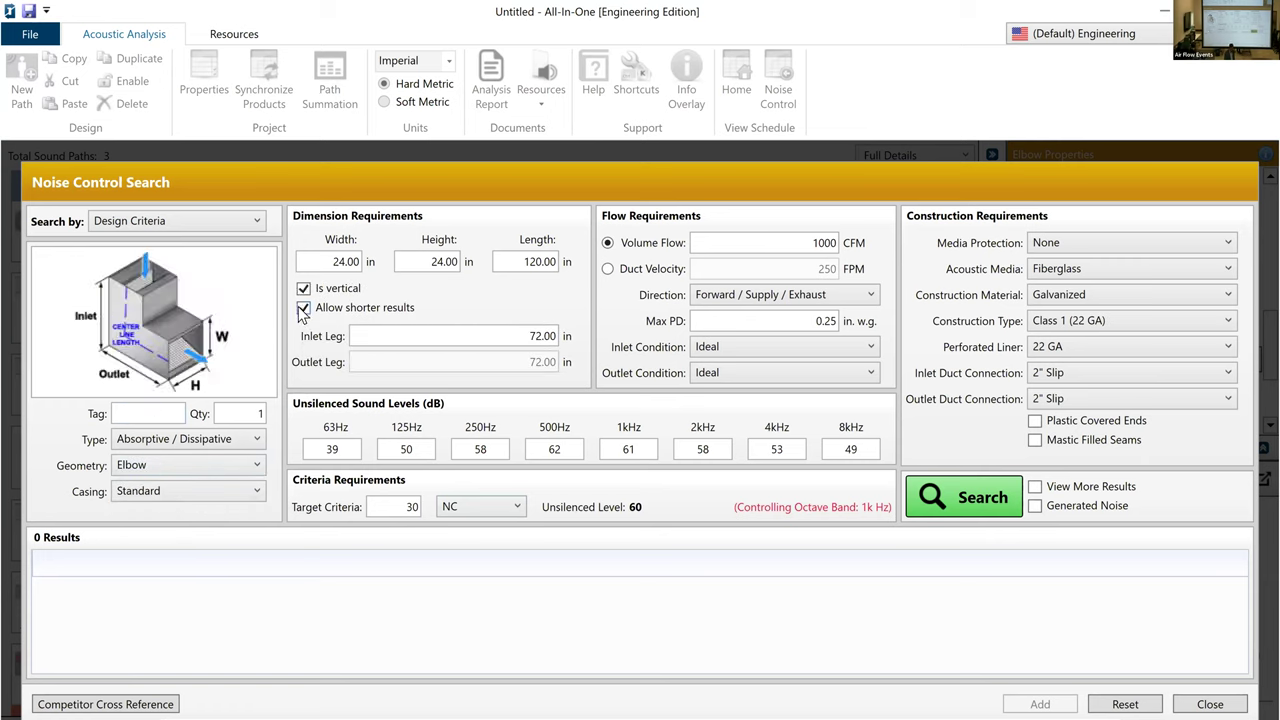
- Disallow shorter results and set the silencer's length to 96 in and its inlet leg to 32 in
{"action": "left_click", "coordinate": [513, 263]}
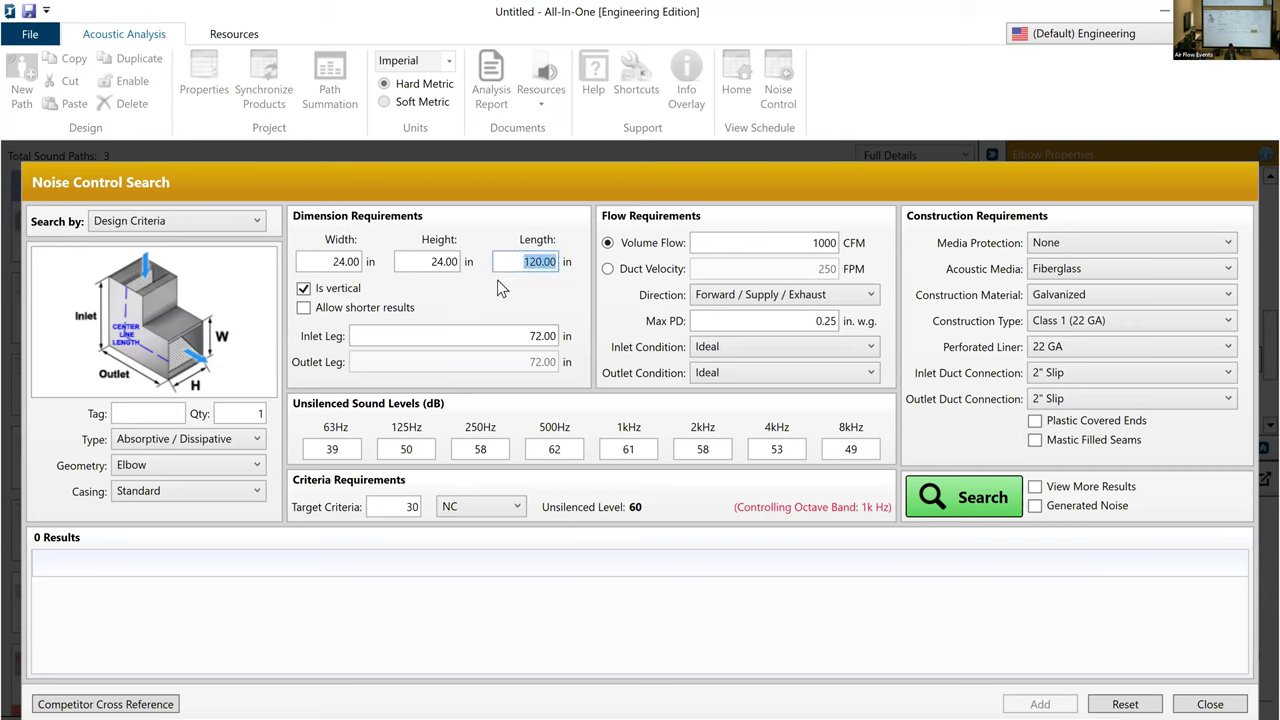
{"action": "type", "text": "96"}
{"action": "left_click", "coordinate": [496, 345]}
{"action": "type", "text": "32"}
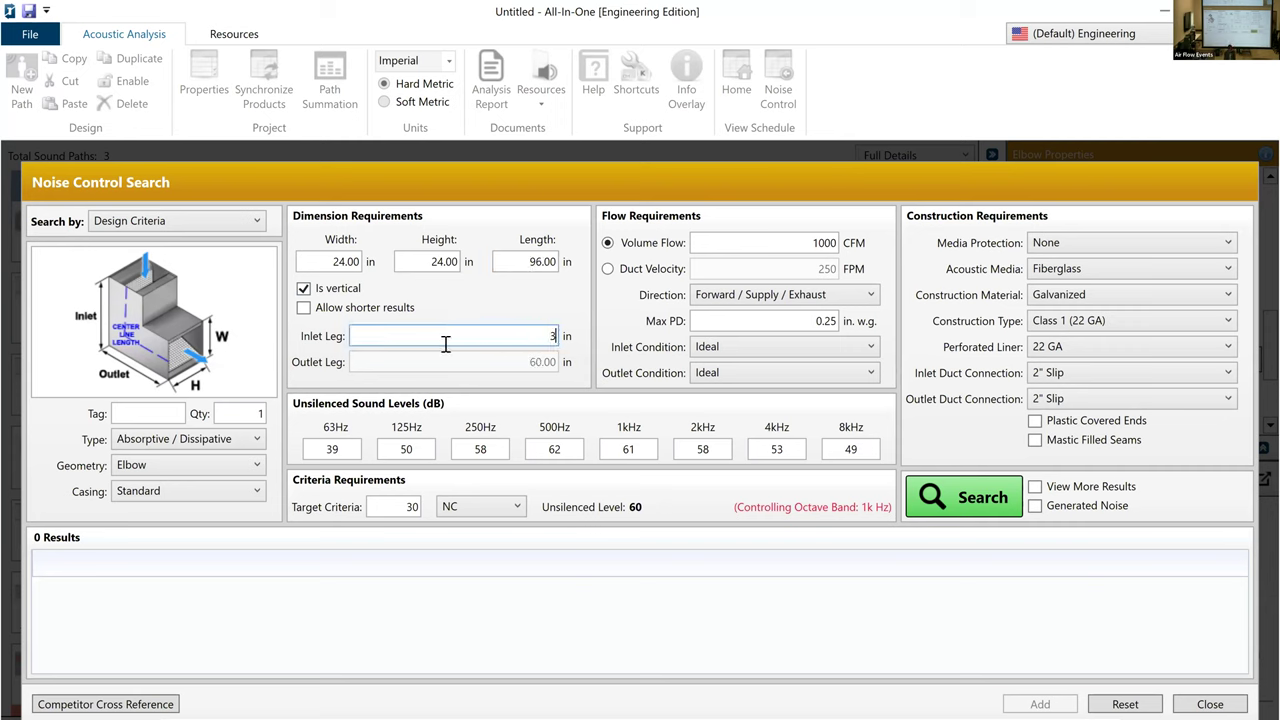
{"action": "left_click", "coordinate": [522, 262]}
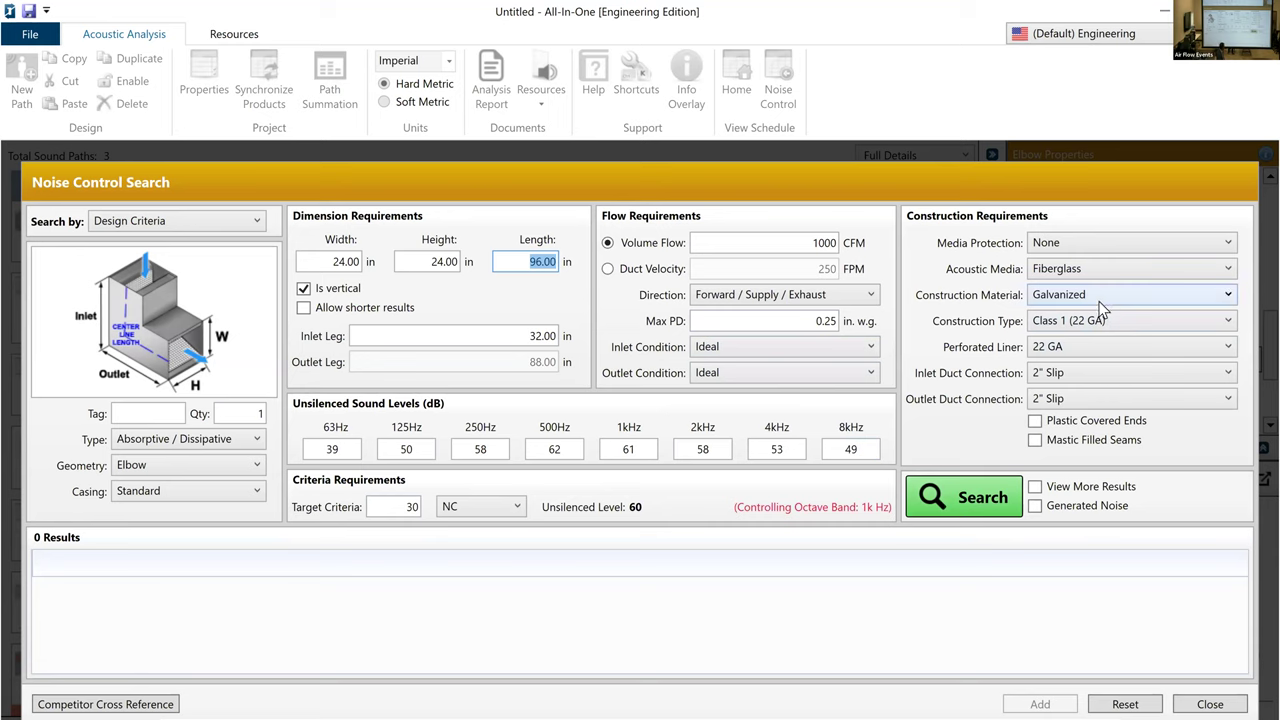
{"action": "left_click", "coordinate": [1091, 326]}
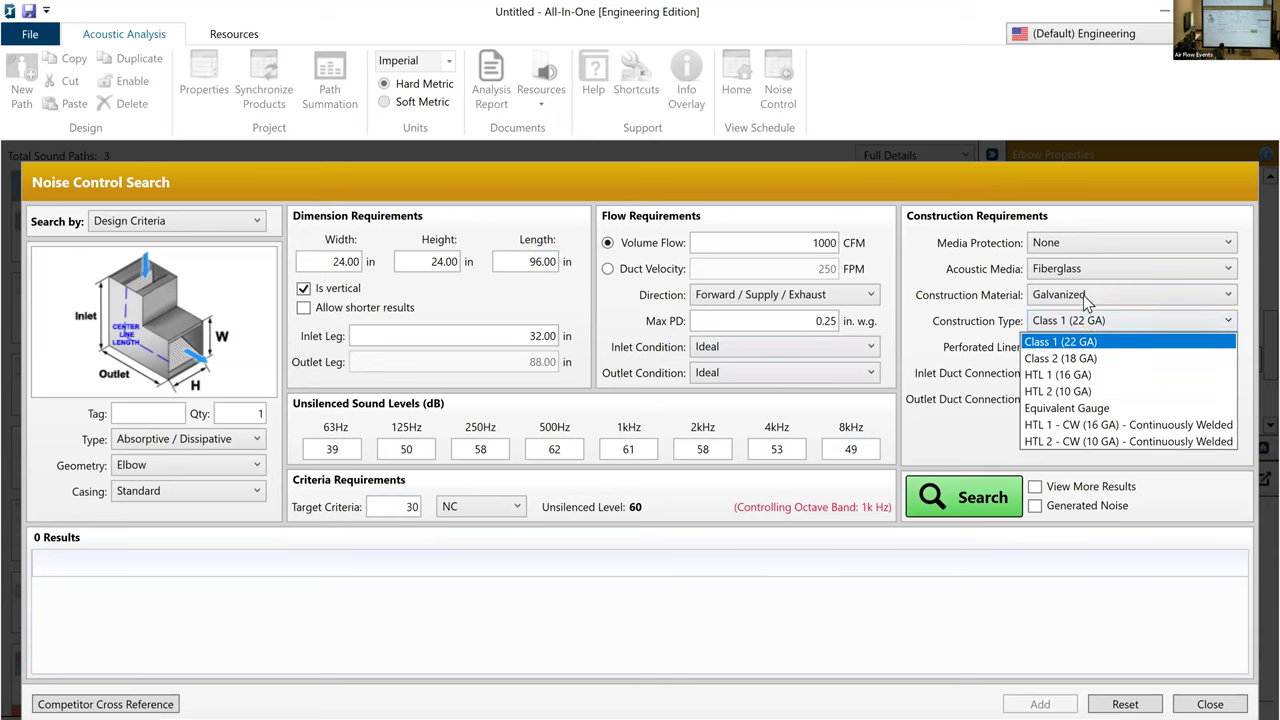
{"action": "left_click", "coordinate": [1085, 296]}
{"action": "left_click", "coordinate": [1080, 294]}
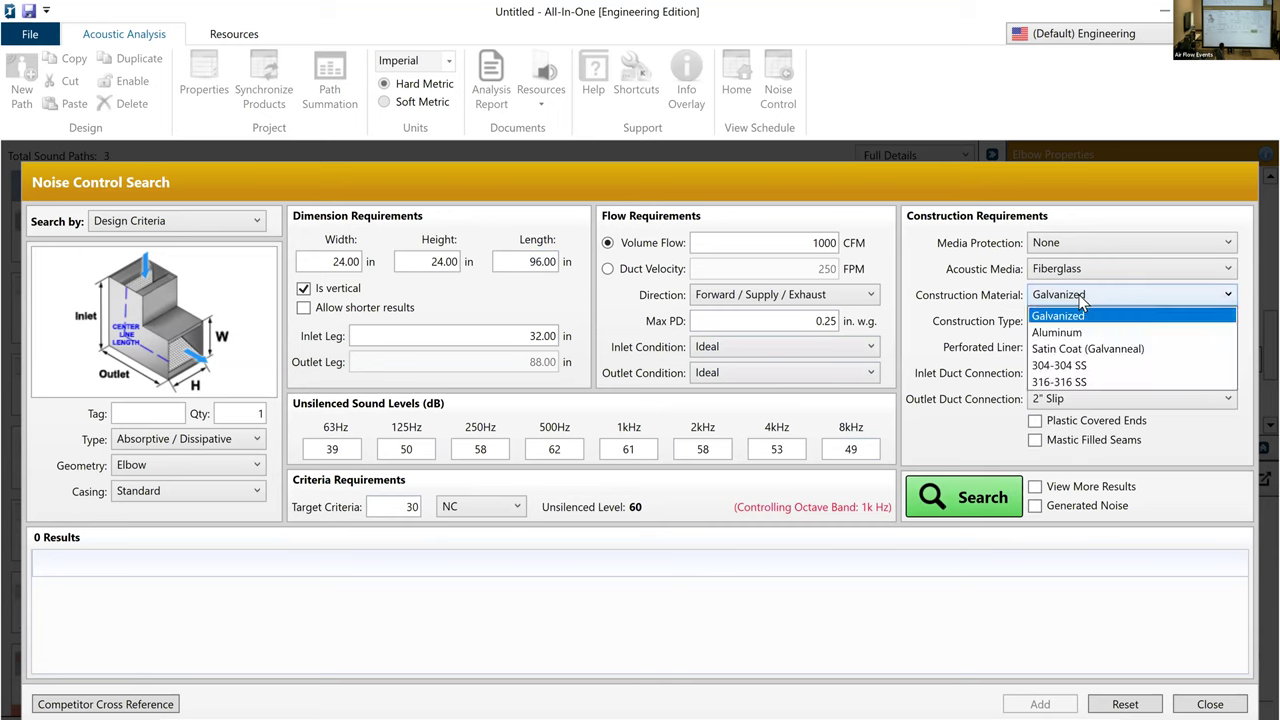
{"action": "left_click", "coordinate": [1068, 301]}
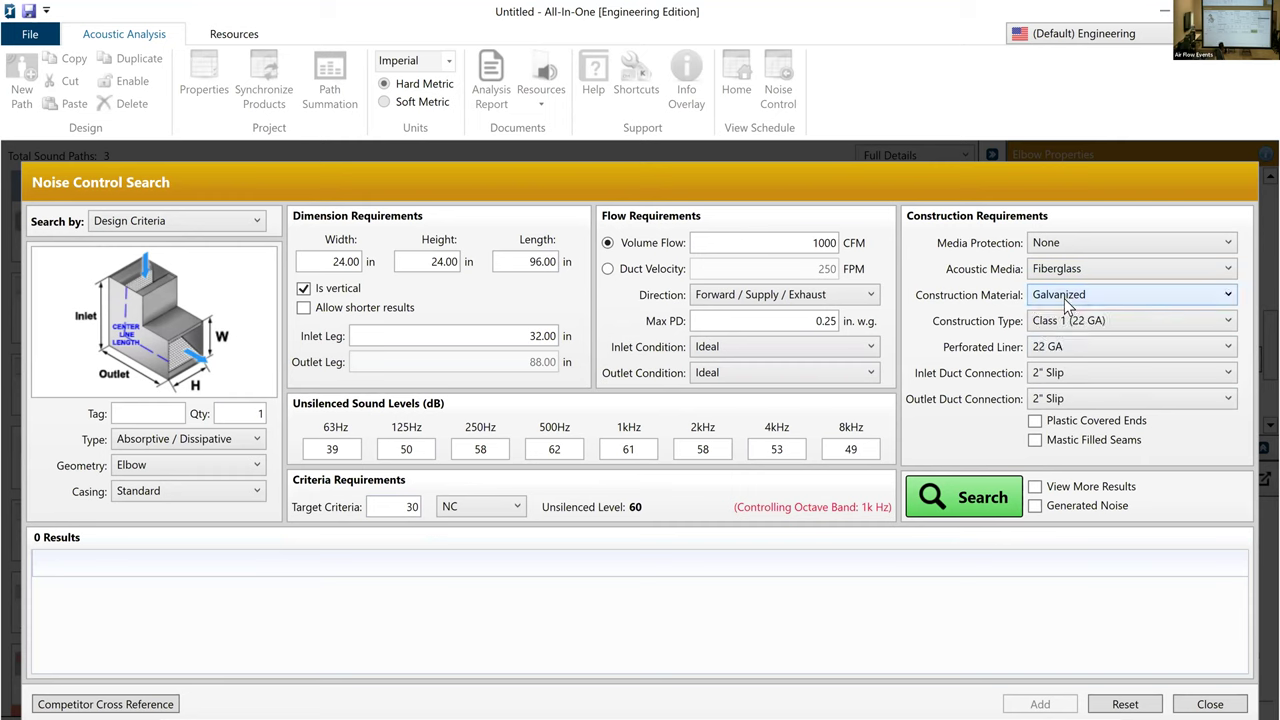
- Search the catalog with these criteria and add the ERM96/6A silencer to Silenced Path #1
{"action": "left_click", "coordinate": [984, 490]}
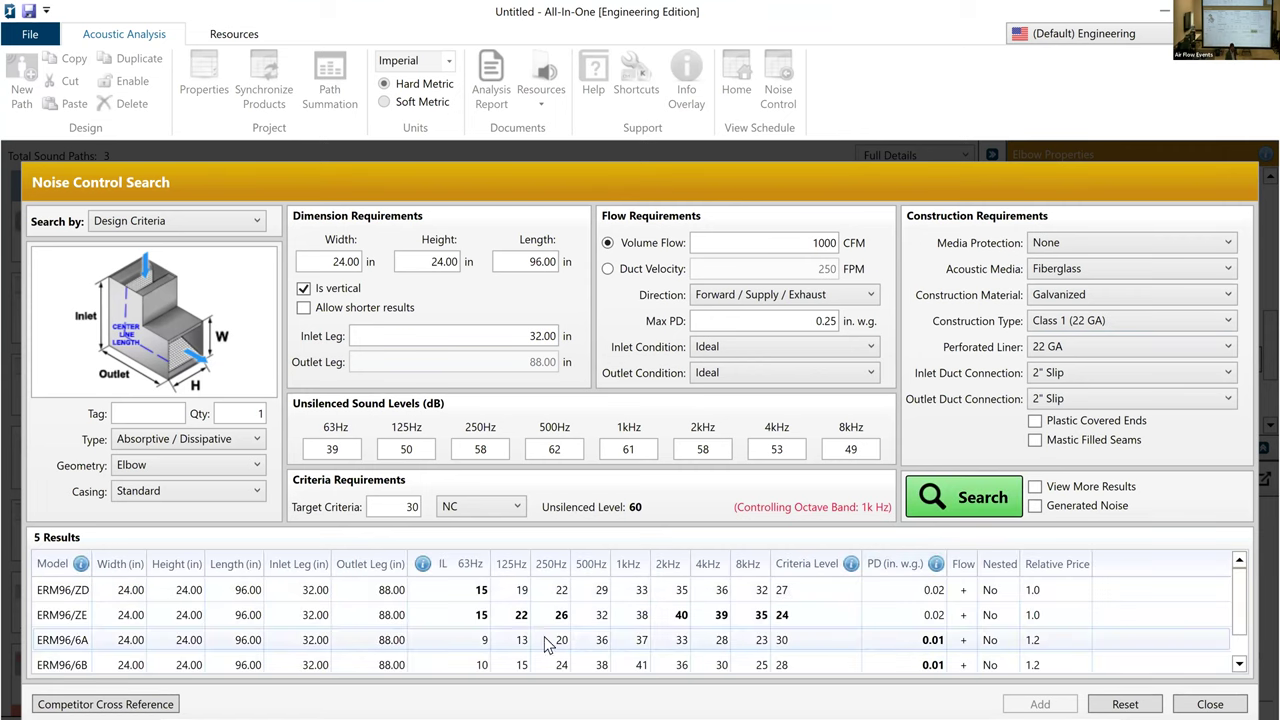
{"action": "left_click", "coordinate": [550, 642]}
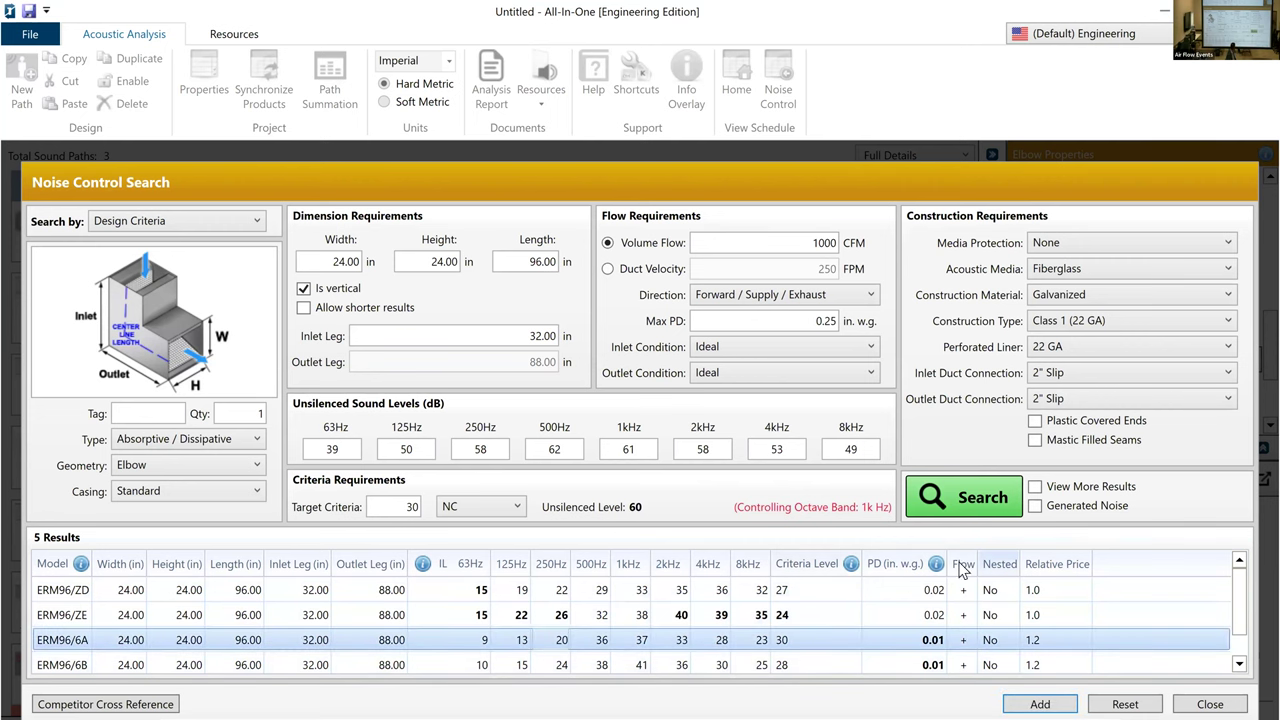
{"action": "scroll", "coordinate": [930, 580], "scroll_direction": "down", "scroll_amount": 1}
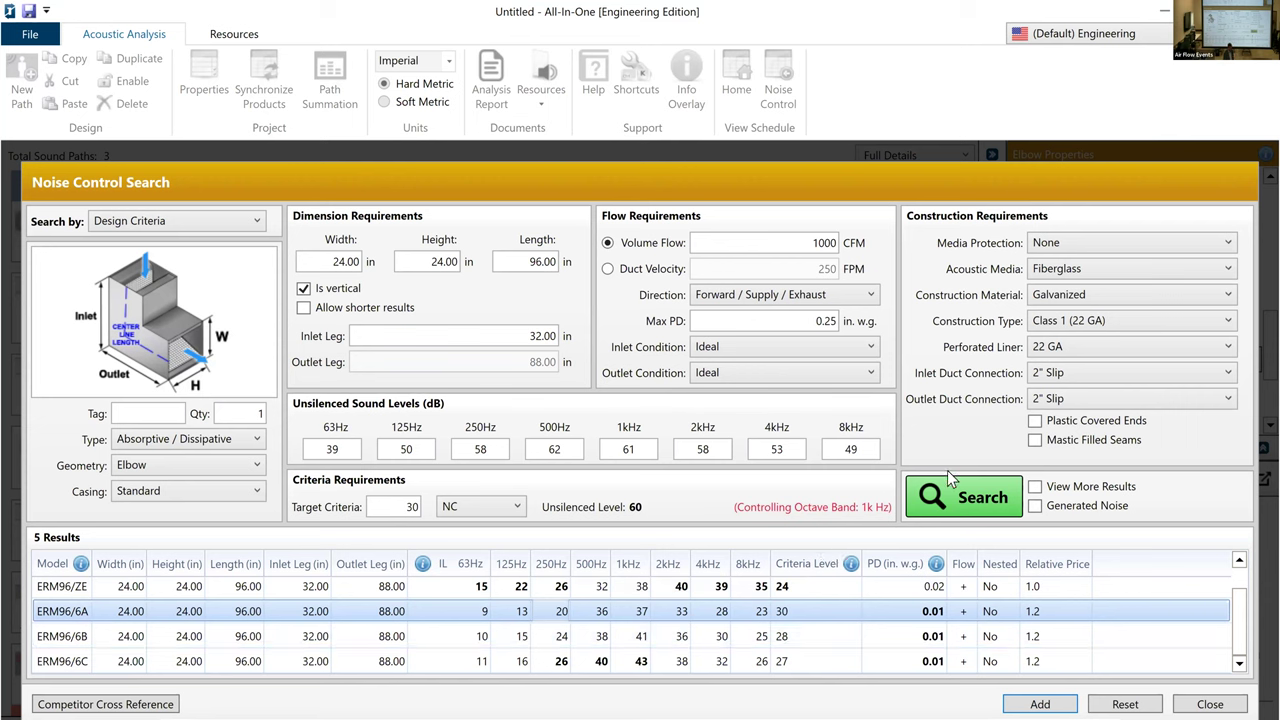
{"action": "double_click", "coordinate": [763, 611]}
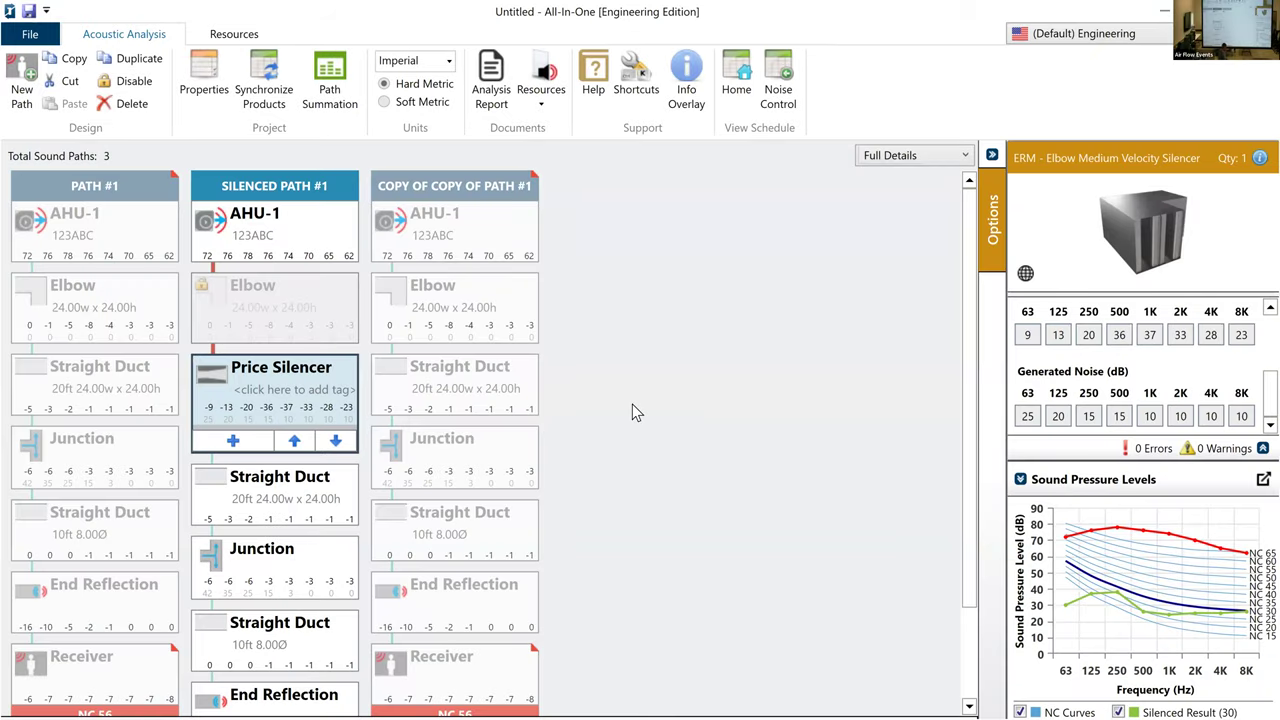
- Review the silenced path and examine its sound pressure levels in an enlarged separate chart, closing the chart when done
{"action": "scroll", "coordinate": [200, 445], "scroll_direction": "down", "scroll_amount": 3}
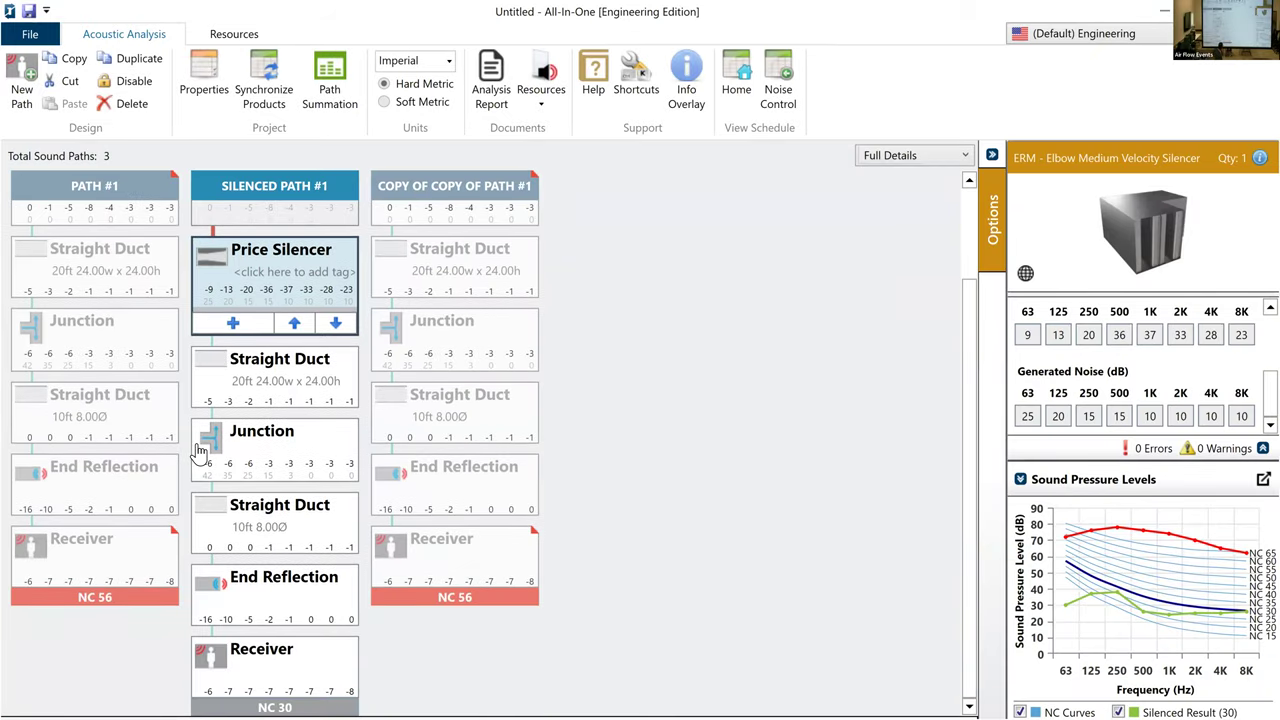
{"action": "scroll", "coordinate": [230, 515], "scroll_direction": "up", "scroll_amount": 3}
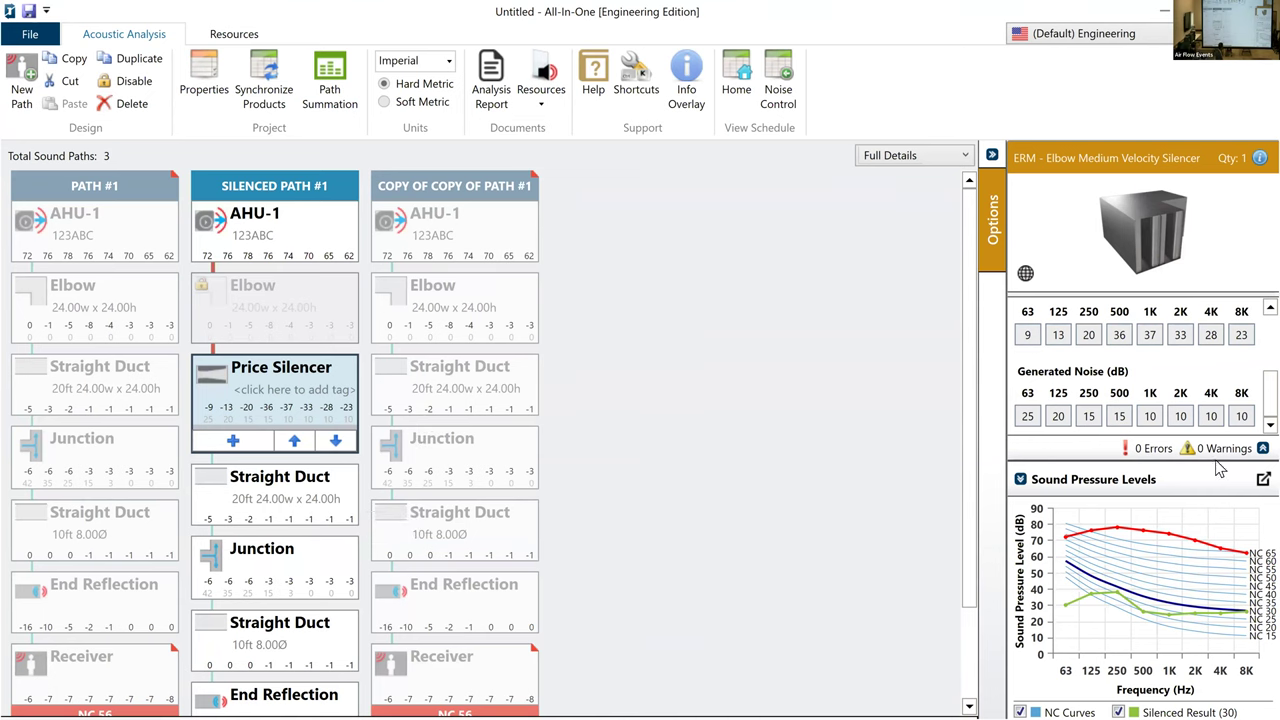
{"action": "left_click", "coordinate": [1260, 481]}
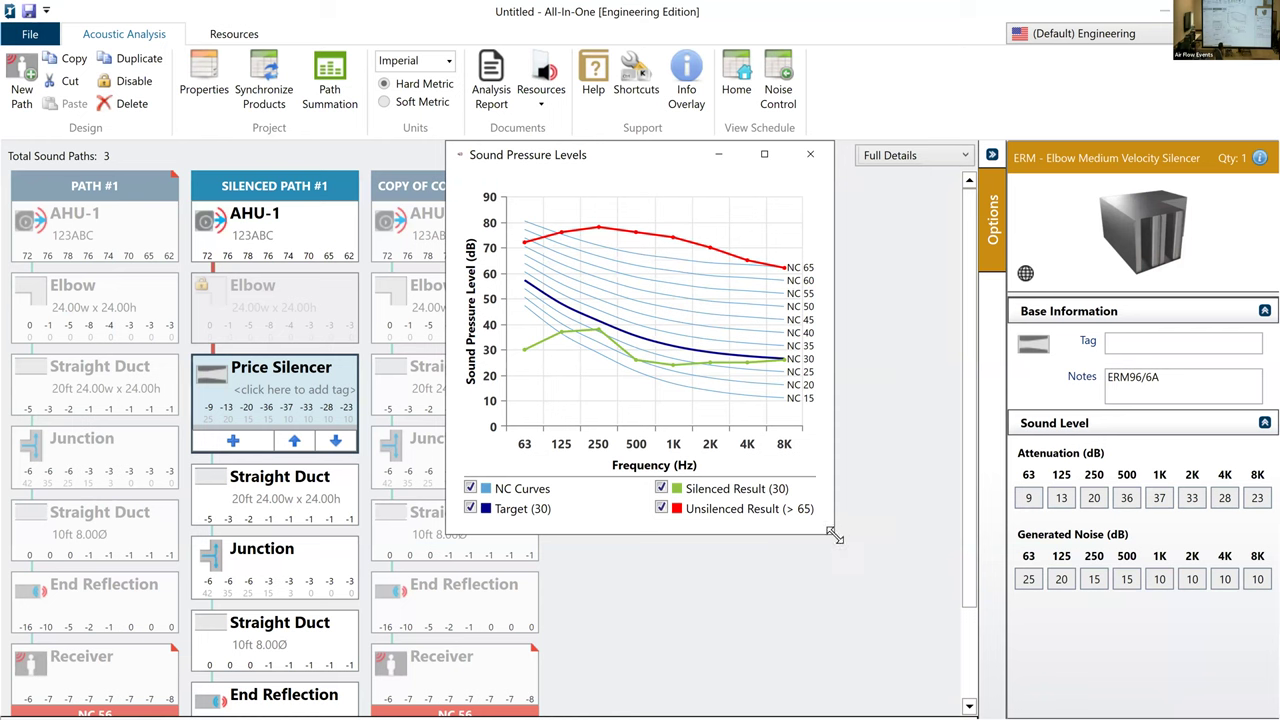
{"action": "left_click_drag", "start_coordinate": [835, 537], "coordinate": [1227, 567]}
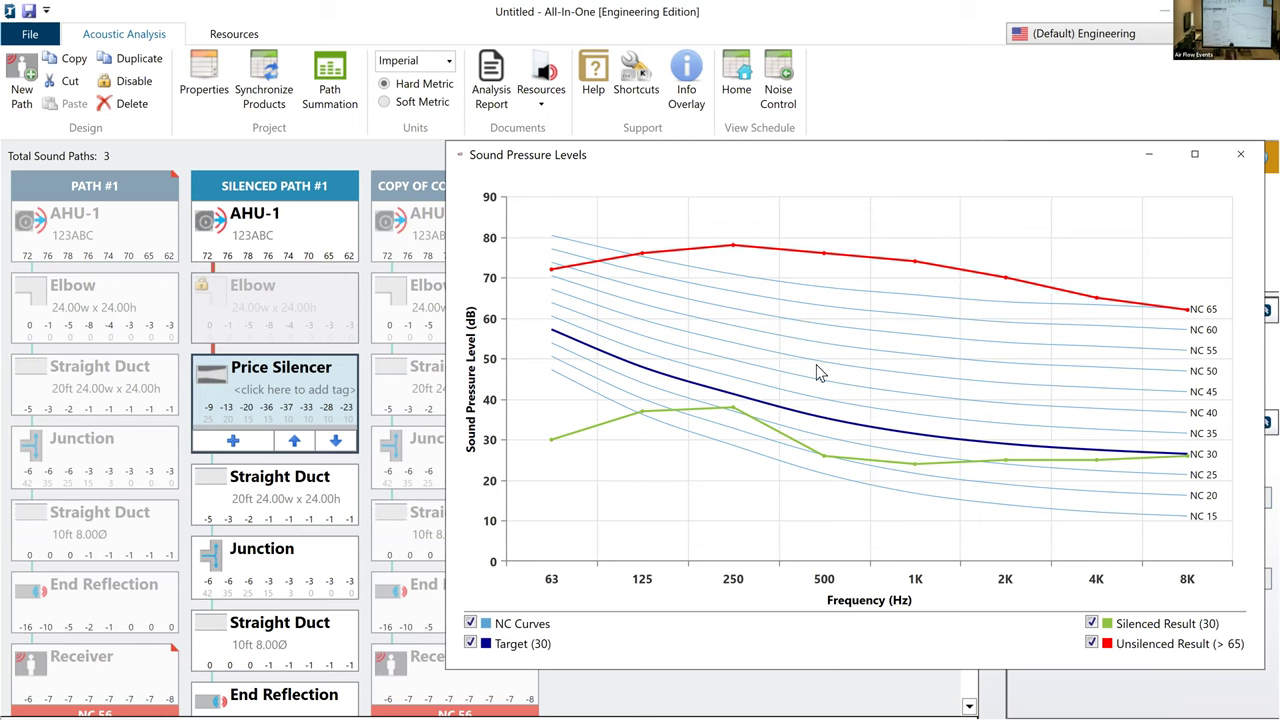
{"action": "left_click", "coordinate": [1240, 155]}
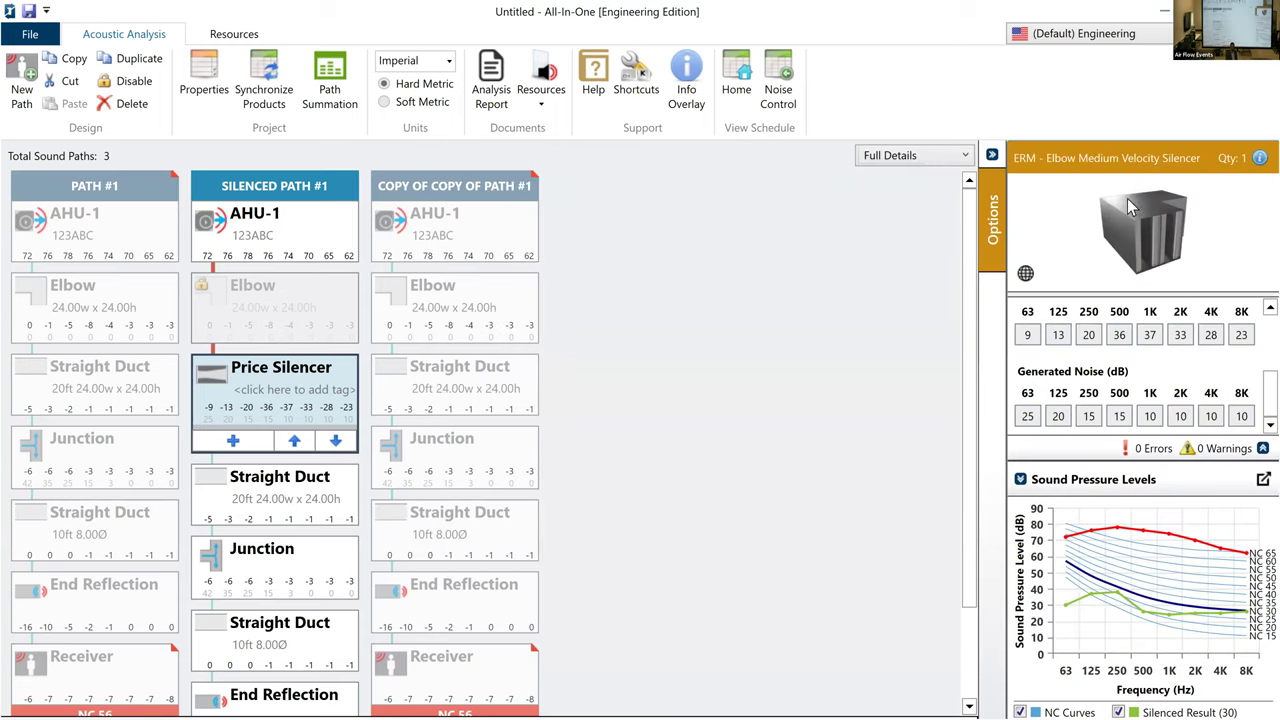
- Delete the sound path named Copy of Copy of Path #1
{"action": "left_click", "coordinate": [466, 192]}
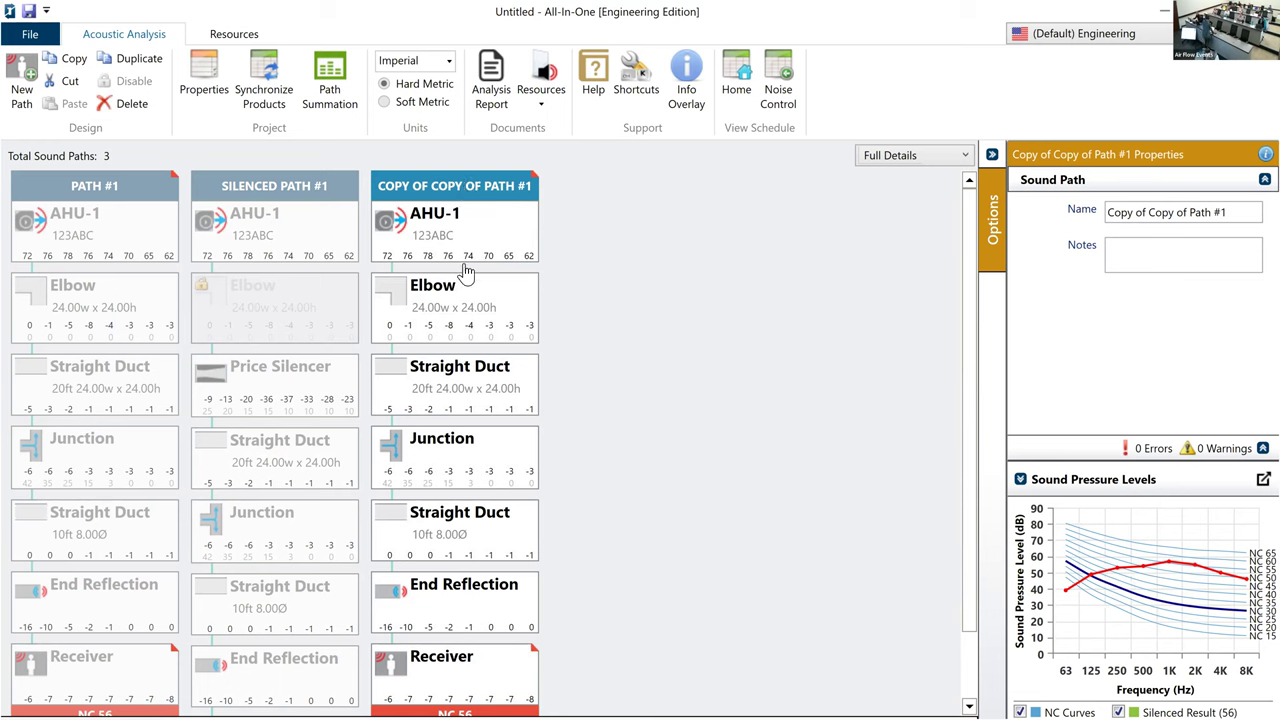
{"action": "left_click", "coordinate": [441, 311]}
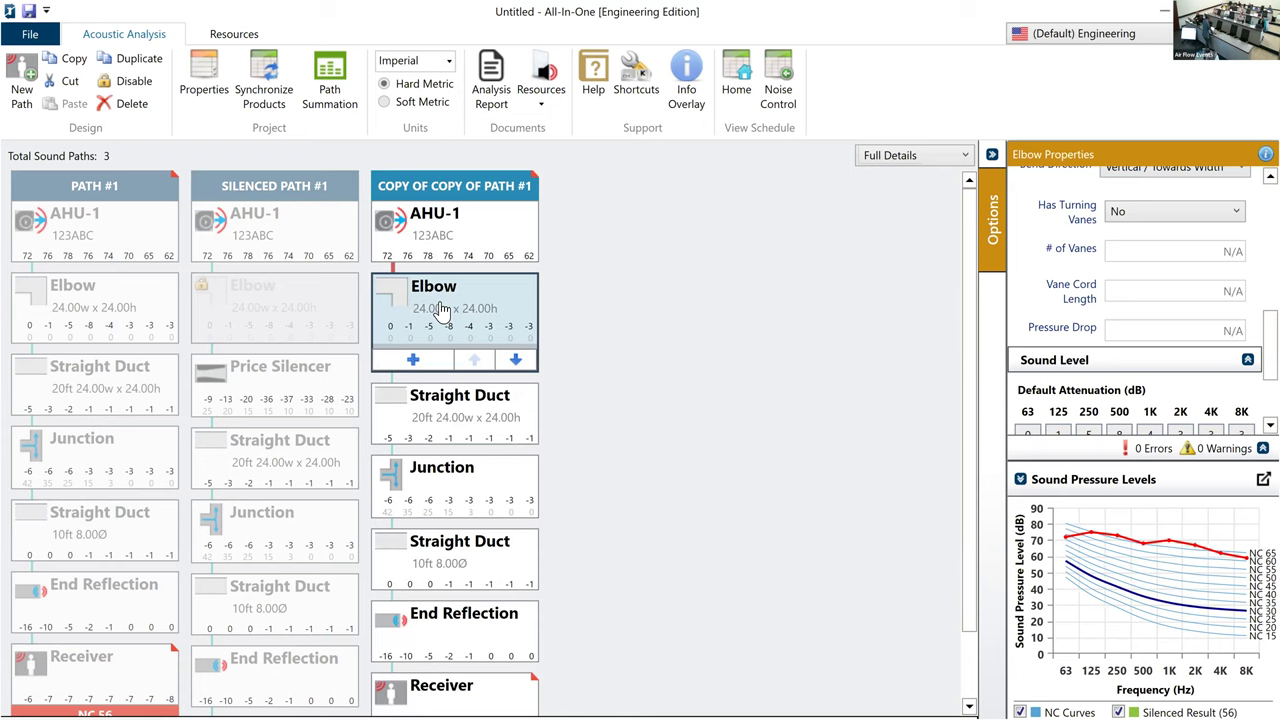
{"action": "scroll", "coordinate": [1091, 310], "scroll_direction": "up", "scroll_amount": 6}
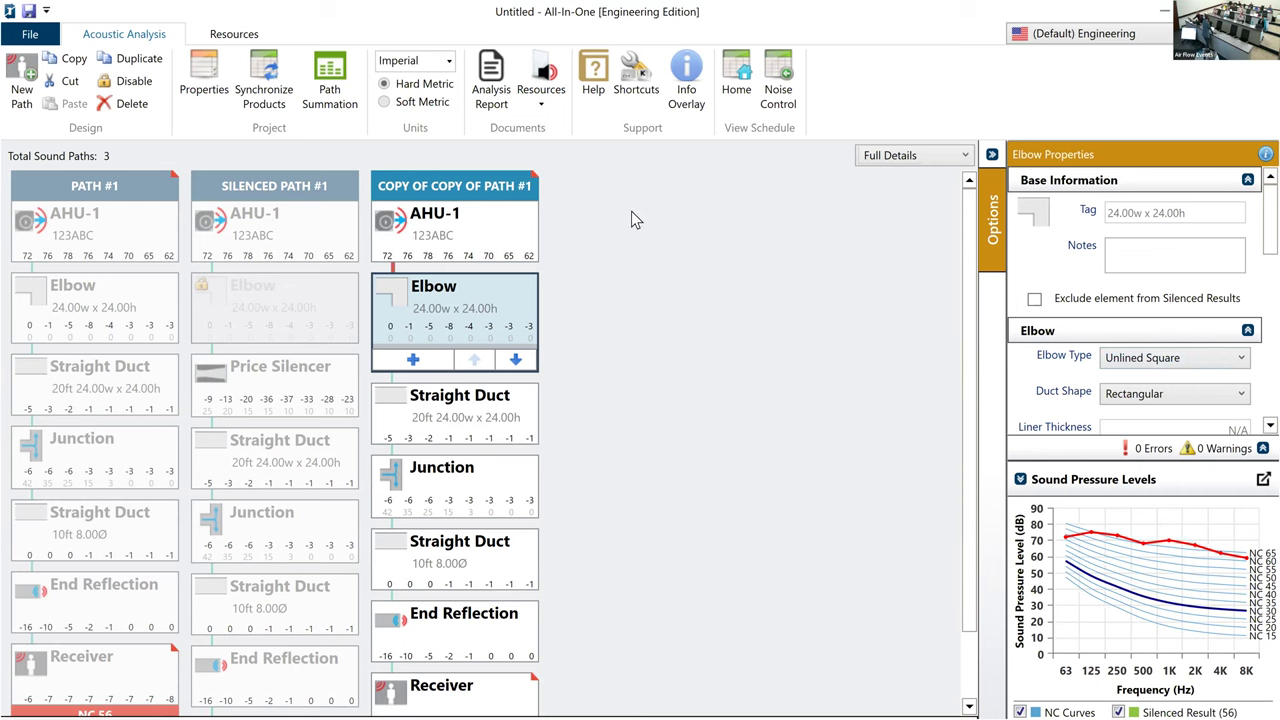
{"action": "left_click", "coordinate": [424, 190]}
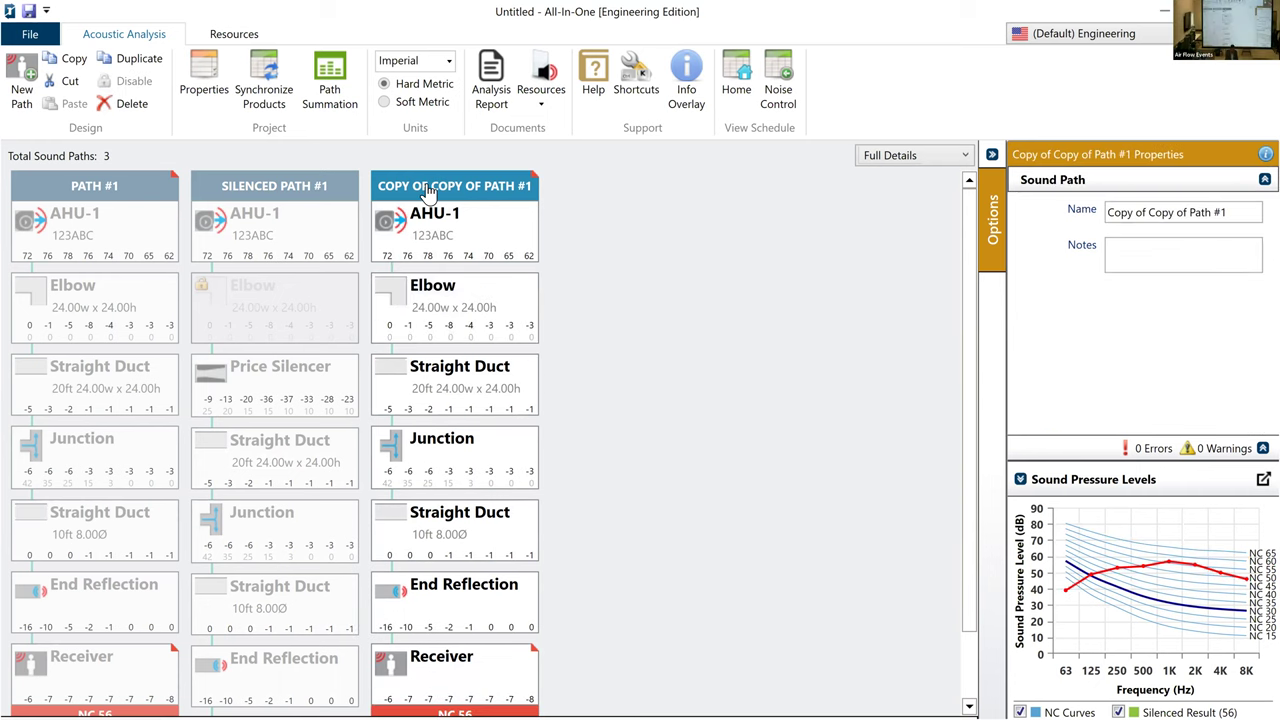
{"action": "double_click", "coordinate": [453, 188]}
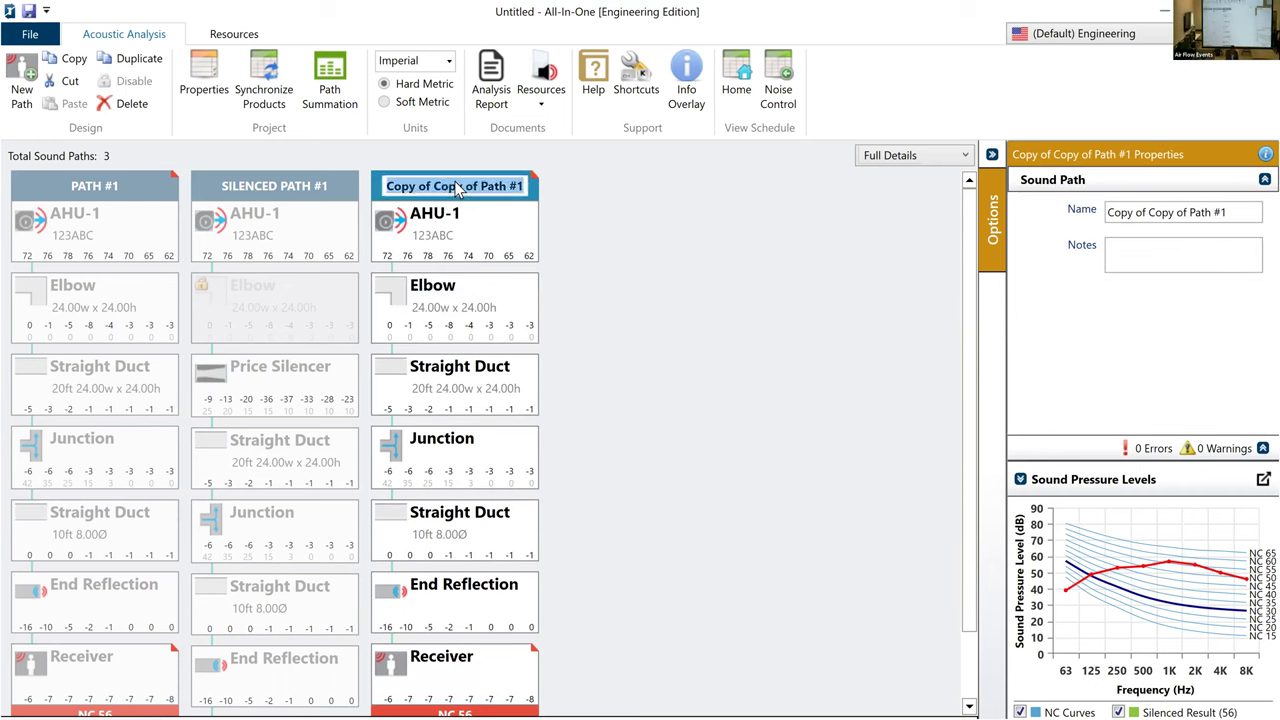
{"action": "left_click", "coordinate": [140, 112]}
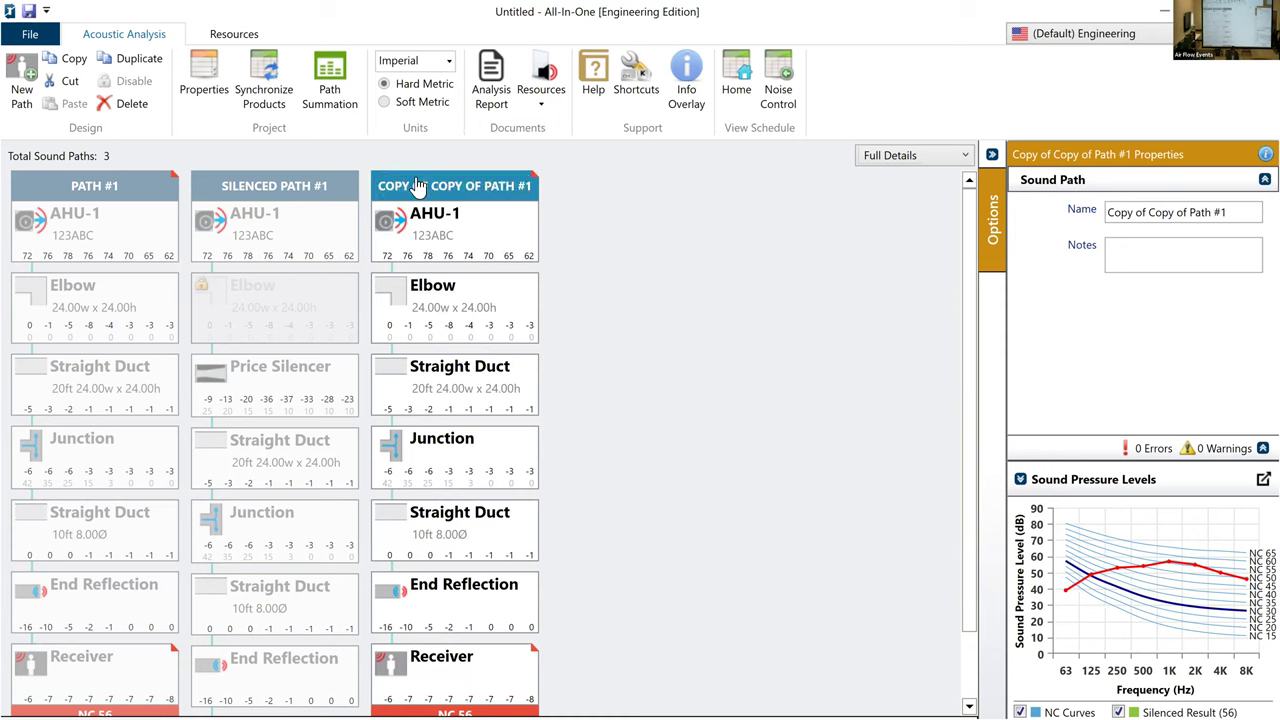
{"action": "left_click", "coordinate": [107, 118]}
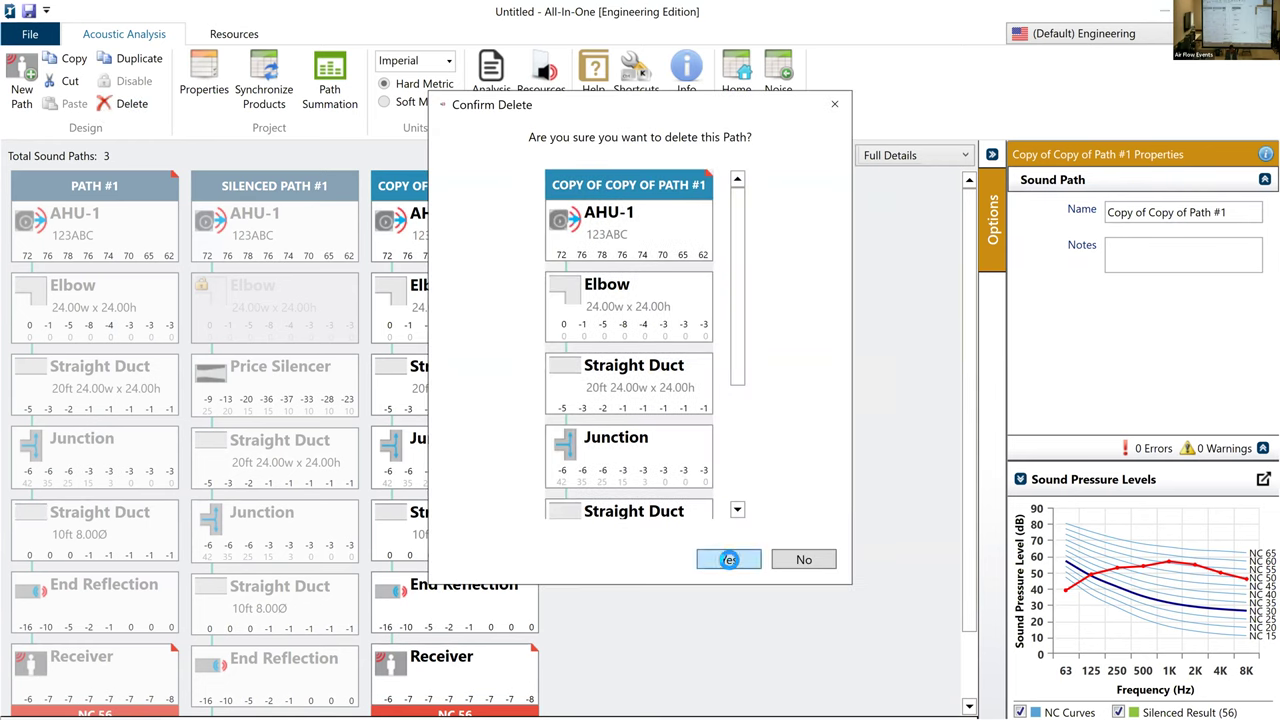
{"action": "left_click", "coordinate": [729, 559]}
- Add a straight duct element directly after the 10 ft straight duct in Silenced Path #1
{"action": "scroll", "coordinate": [262, 560], "scroll_direction": "down", "scroll_amount": 1}
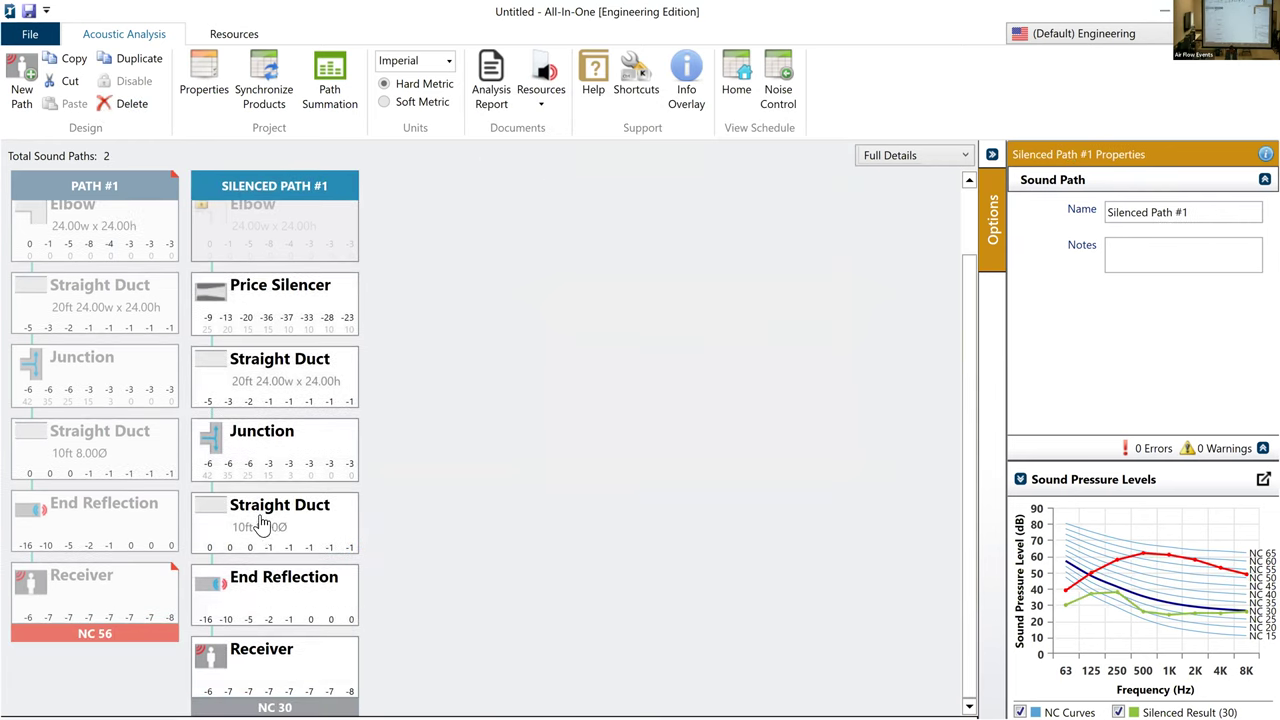
{"action": "left_click", "coordinate": [260, 525]}
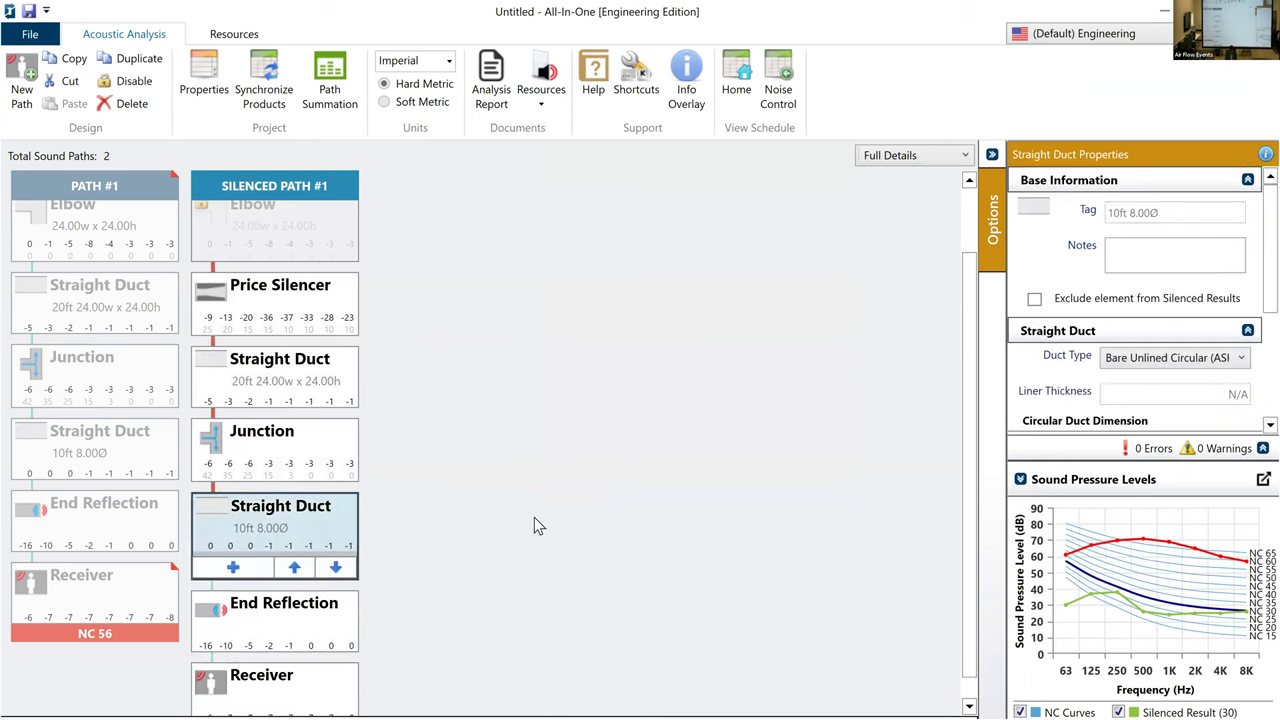
{"action": "left_click", "coordinate": [1140, 357]}
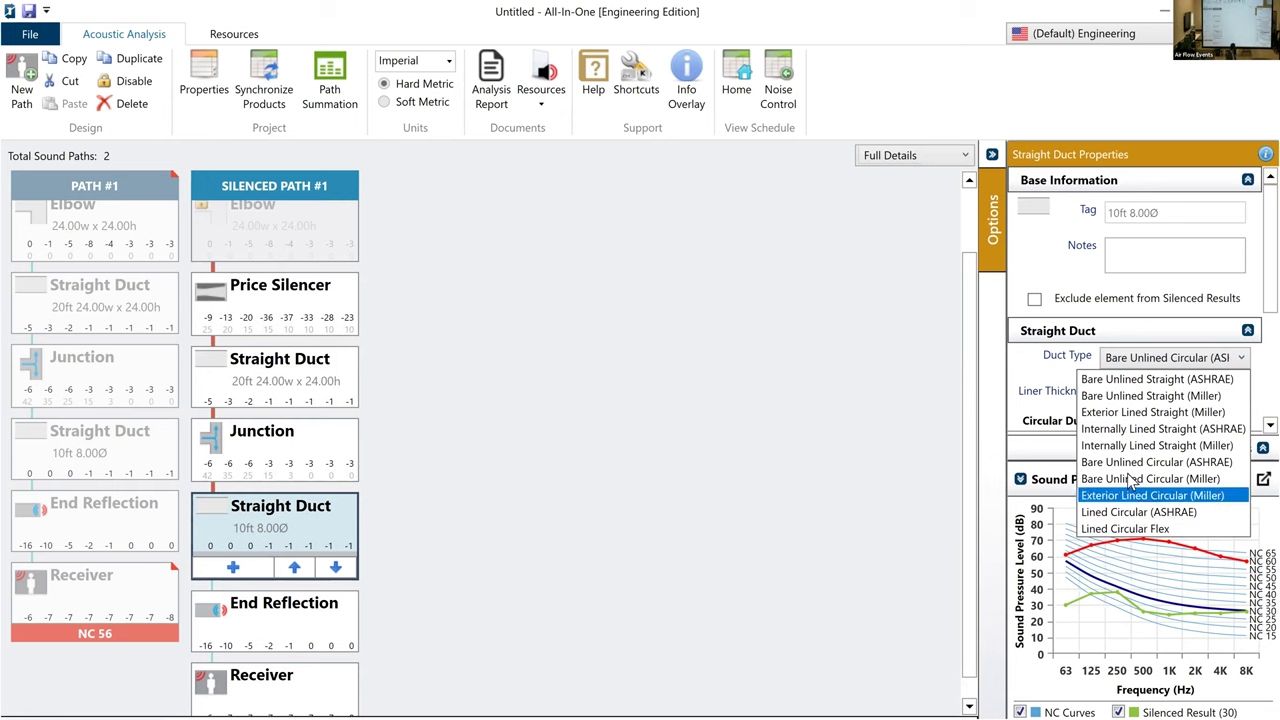
{"action": "left_click", "coordinate": [1030, 363]}
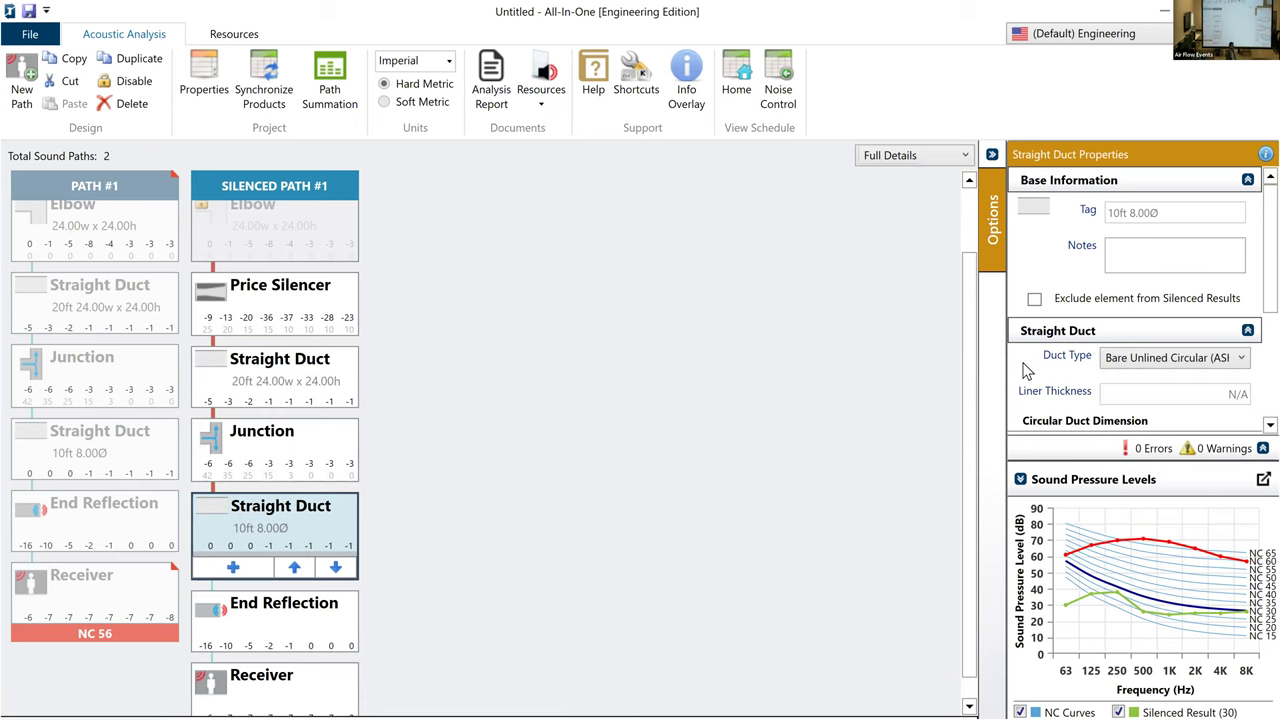
{"action": "left_click", "coordinate": [229, 567]}
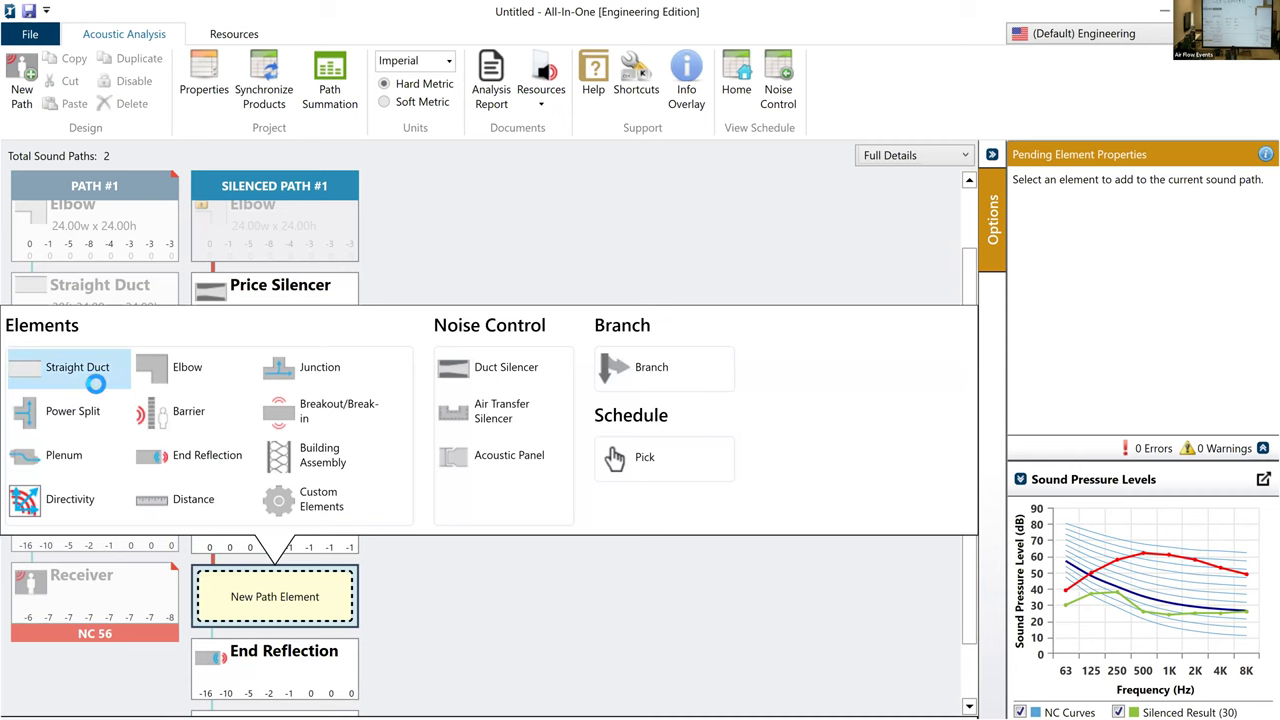
{"action": "left_click", "coordinate": [95, 367]}
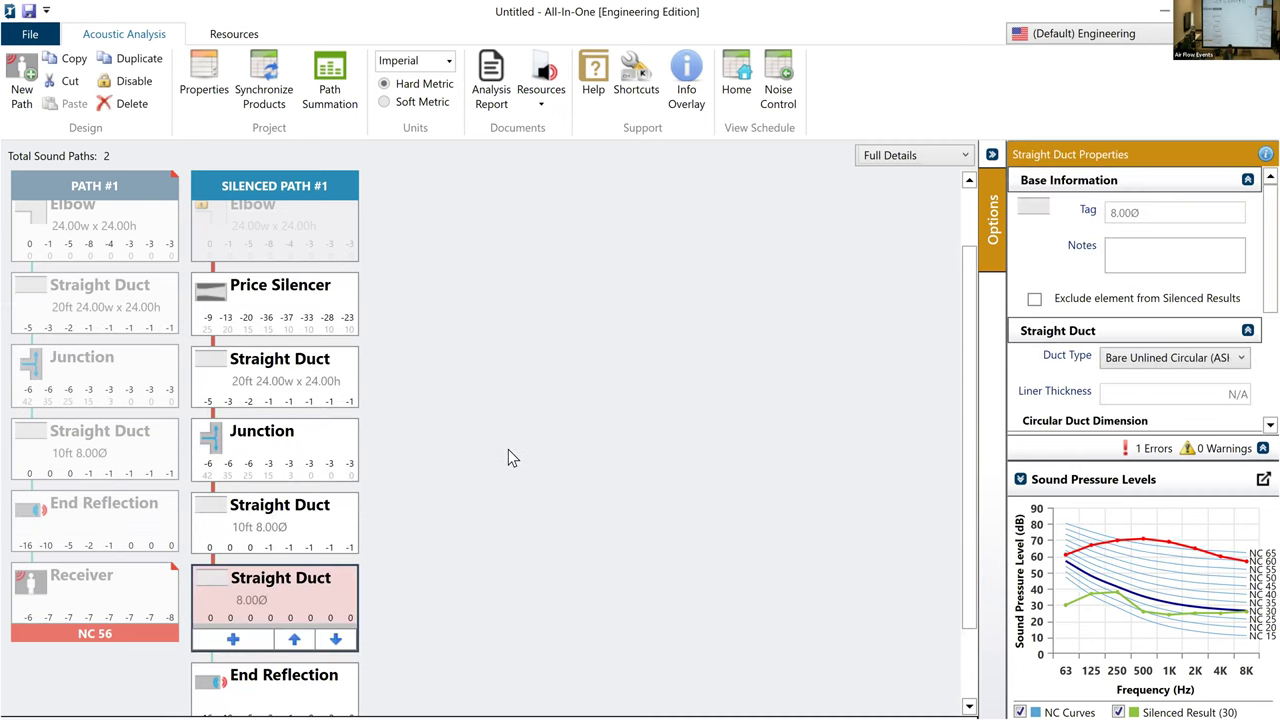
- Make the new duct a Lined Circular Flex duct with a 1-inch liner and a length of 12 ft
{"action": "left_click", "coordinate": [1020, 479]}
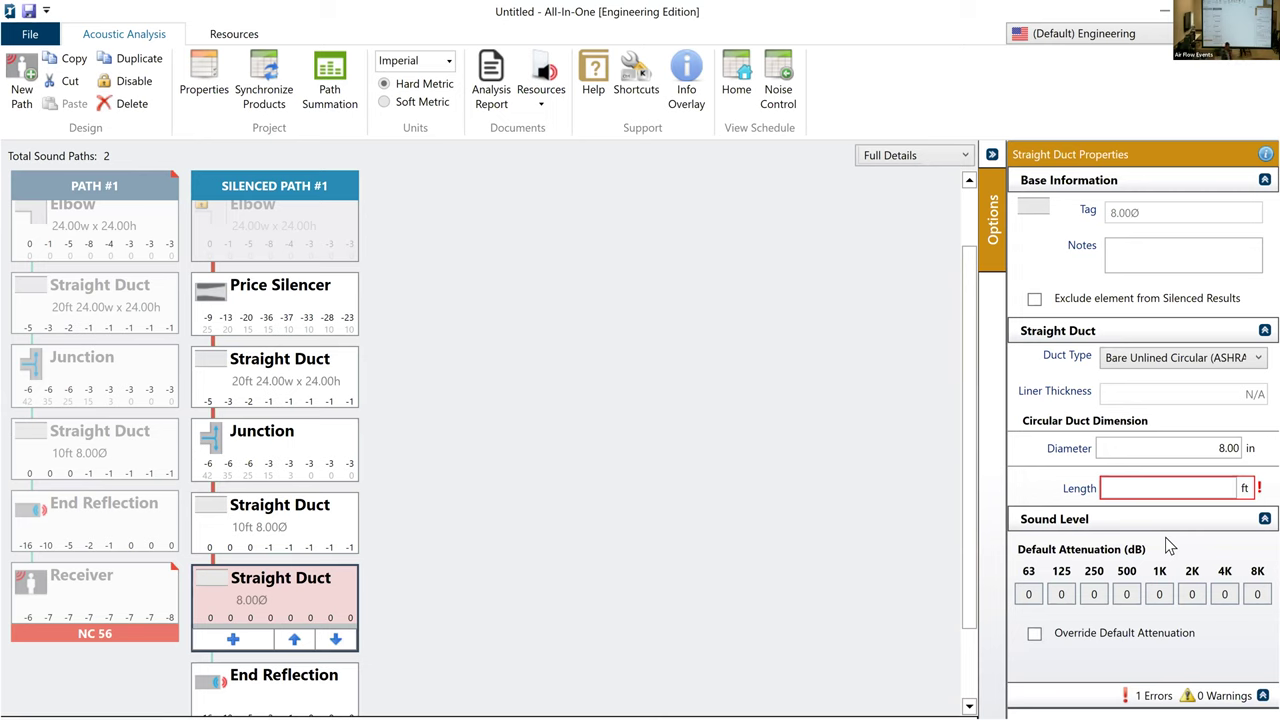
{"action": "left_click", "coordinate": [1197, 484]}
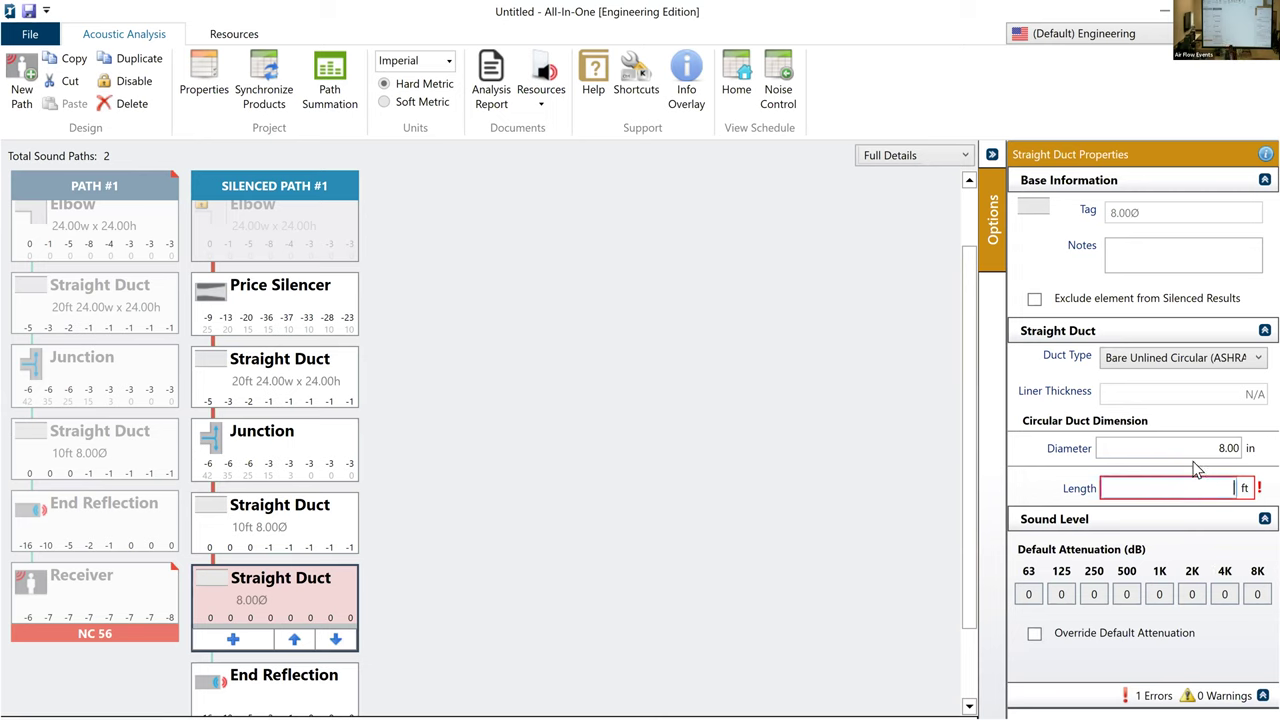
{"action": "left_click", "coordinate": [1183, 363]}
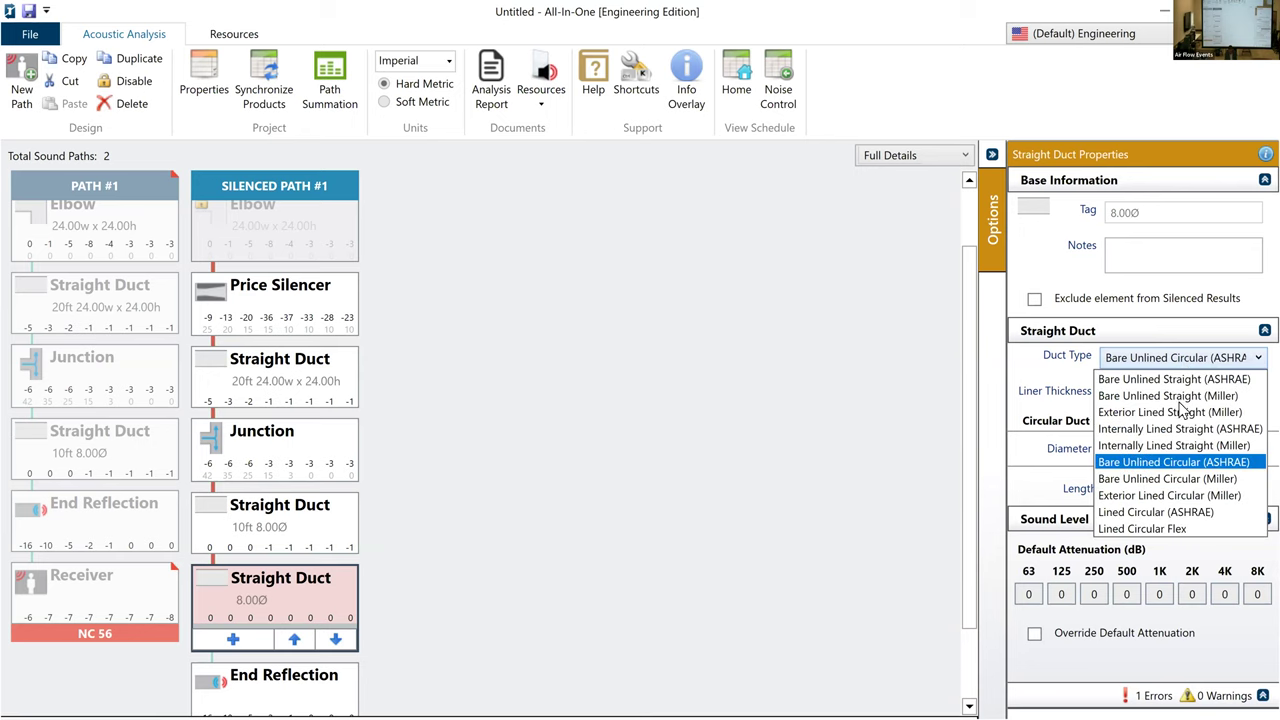
{"action": "left_click", "coordinate": [1149, 527]}
{"action": "left_click", "coordinate": [1146, 400]}
{"action": "left_click", "coordinate": [1144, 404]}
{"action": "left_click", "coordinate": [1140, 488]}
{"action": "left_click", "coordinate": [1151, 486]}
{"action": "type", "text": "12"}
{"action": "key", "text": "shift+Tab"}
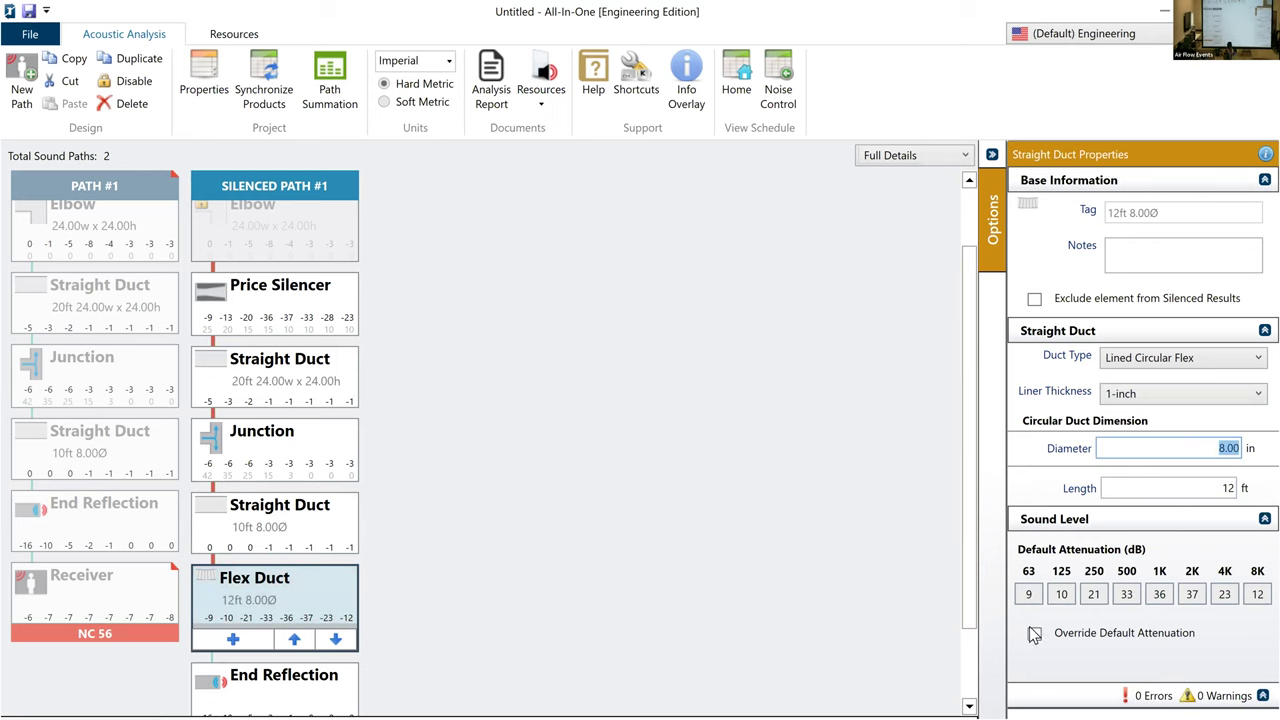
- Enable the default attenuation override for the flex duct and delete the flex duct from Silenced Path #1
{"action": "left_click", "coordinate": [1038, 637]}
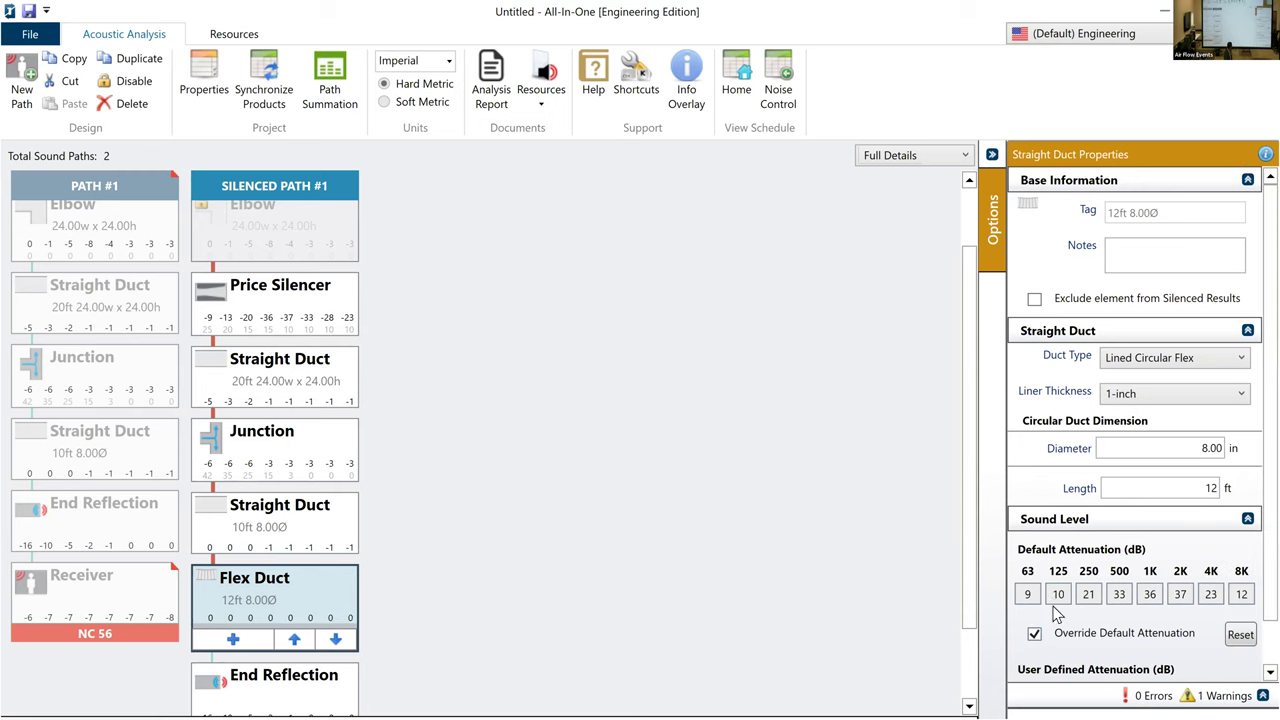
{"action": "double_click", "coordinate": [1120, 594]}
{"action": "left_click", "coordinate": [1177, 594]}
{"action": "scroll", "coordinate": [1136, 646], "scroll_direction": "down", "scroll_amount": 1}
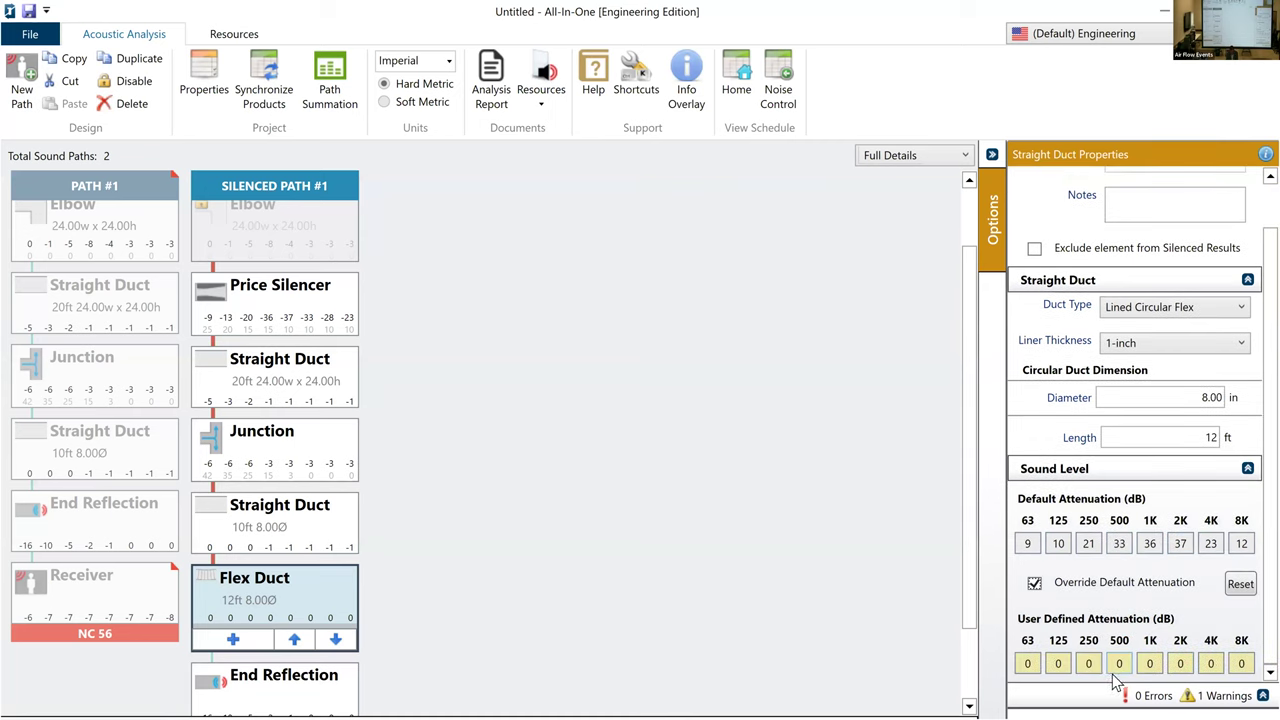
{"action": "double_click", "coordinate": [1027, 663]}
{"action": "left_click", "coordinate": [121, 111]}
{"action": "left_click", "coordinate": [730, 424]}
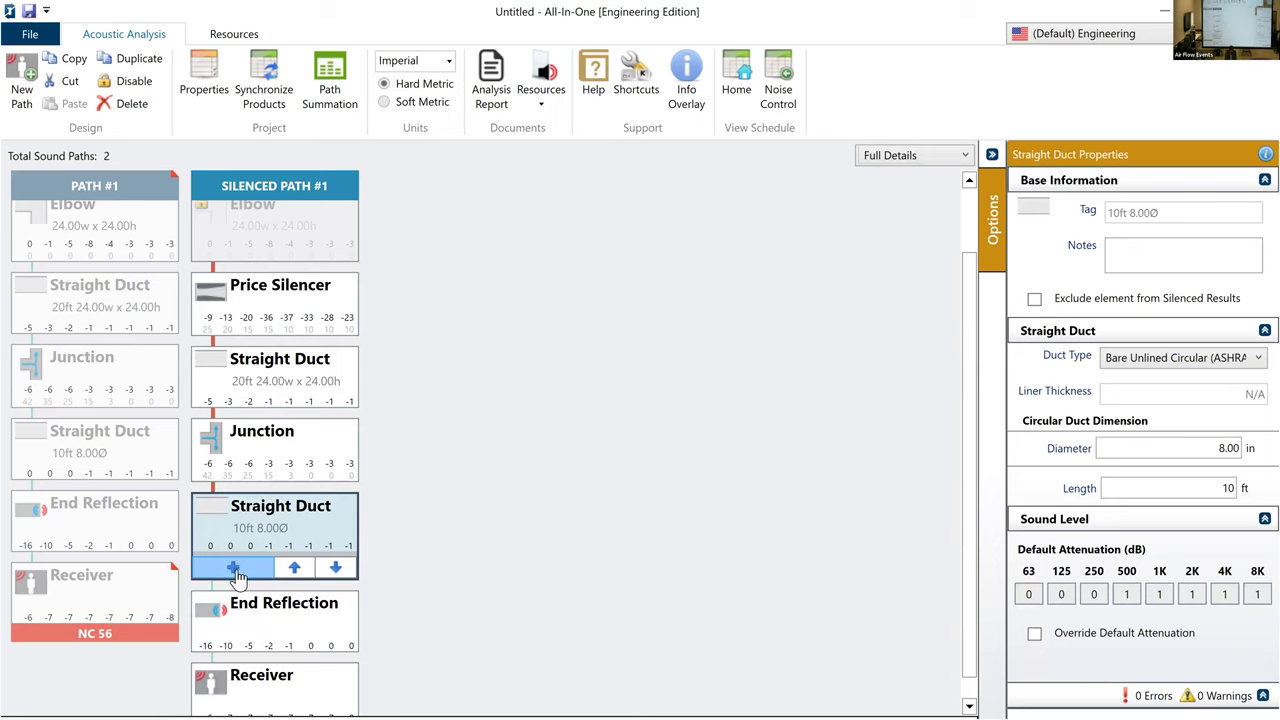
{"action": "left_click", "coordinate": [231, 567]}
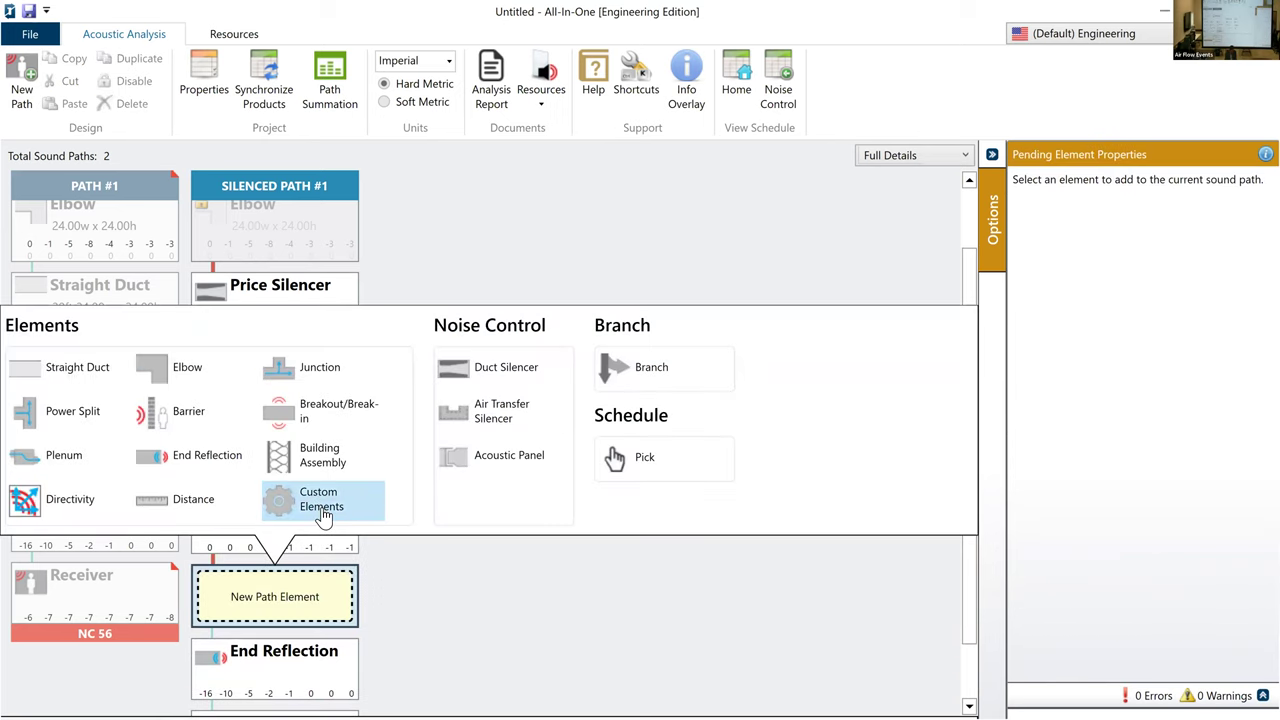
{"action": "left_click", "coordinate": [324, 515]}
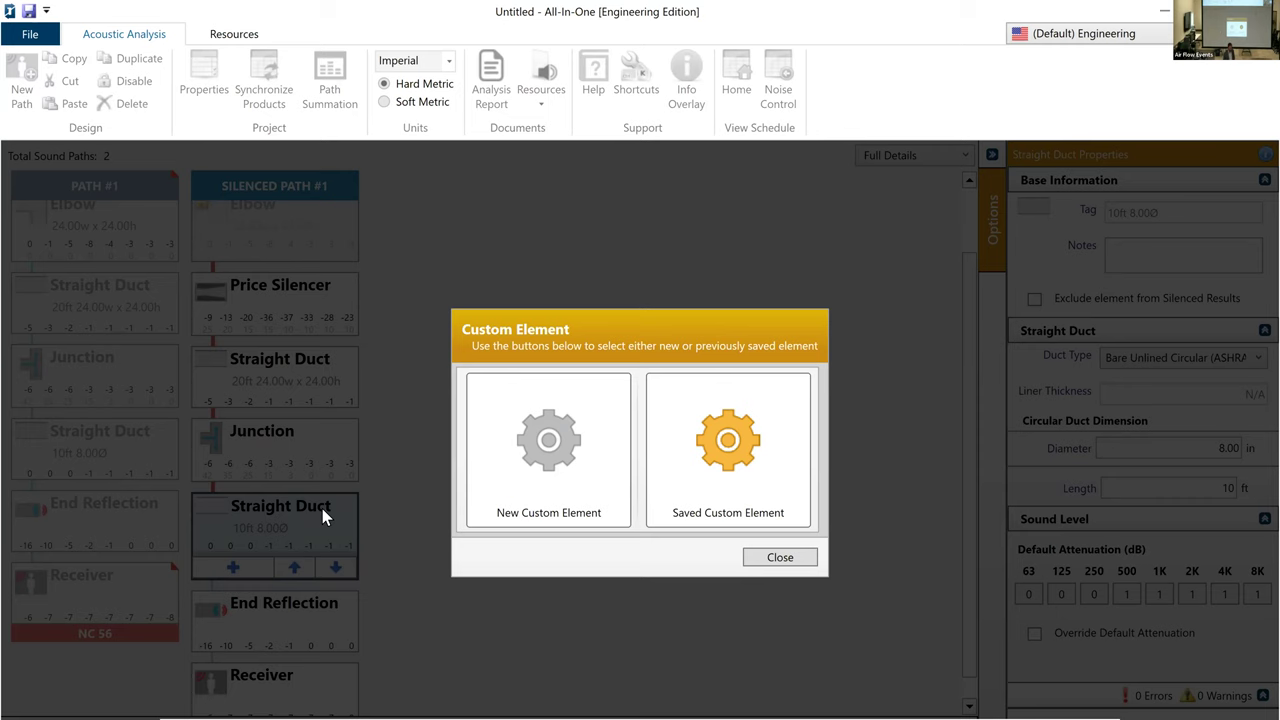
{"action": "left_click", "coordinate": [767, 557]}
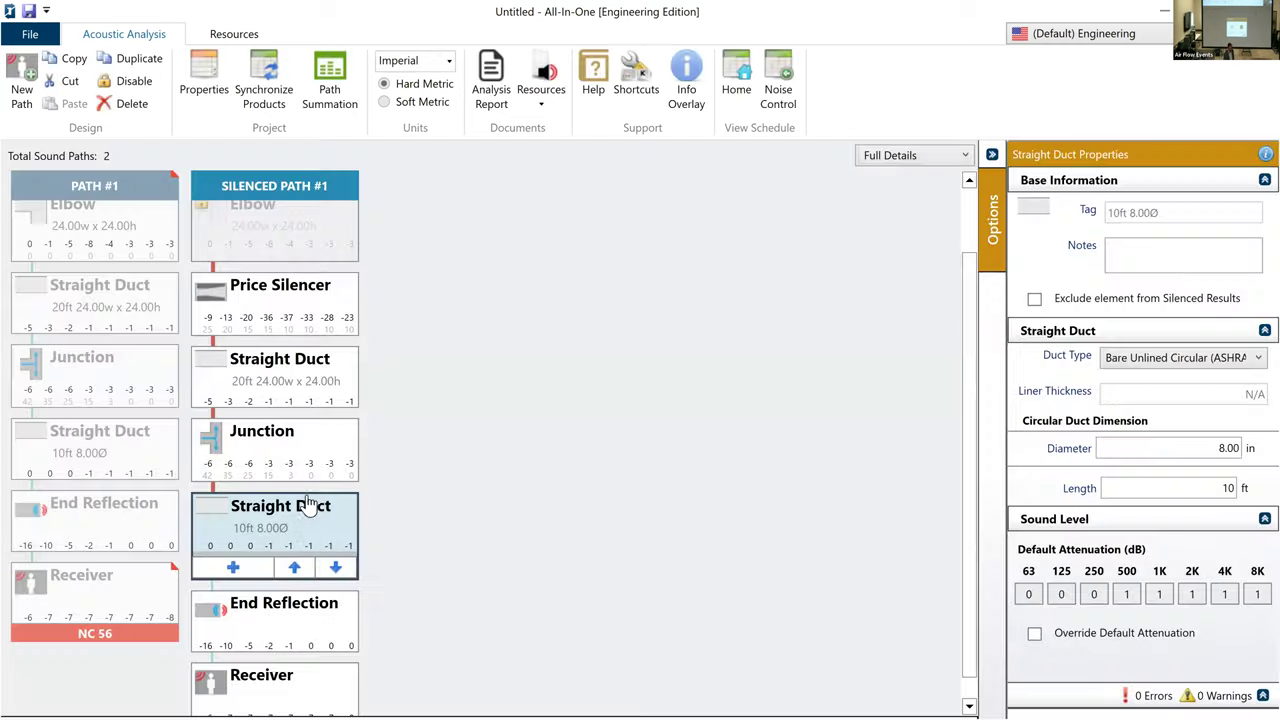
- Generate a Word analysis report for both paths with the Excel schedule report turned off, and return to All-In-One
{"action": "left_click", "coordinate": [491, 90]}
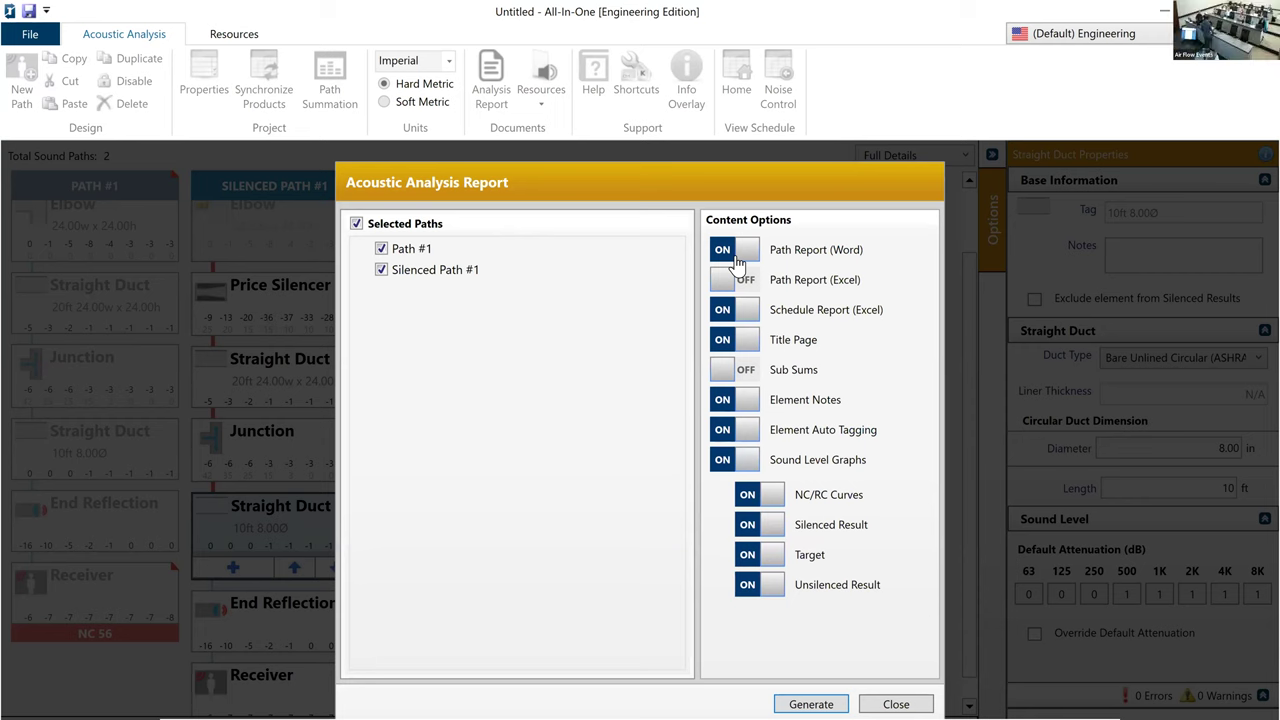
{"action": "left_click", "coordinate": [743, 318]}
{"action": "left_click", "coordinate": [805, 700]}
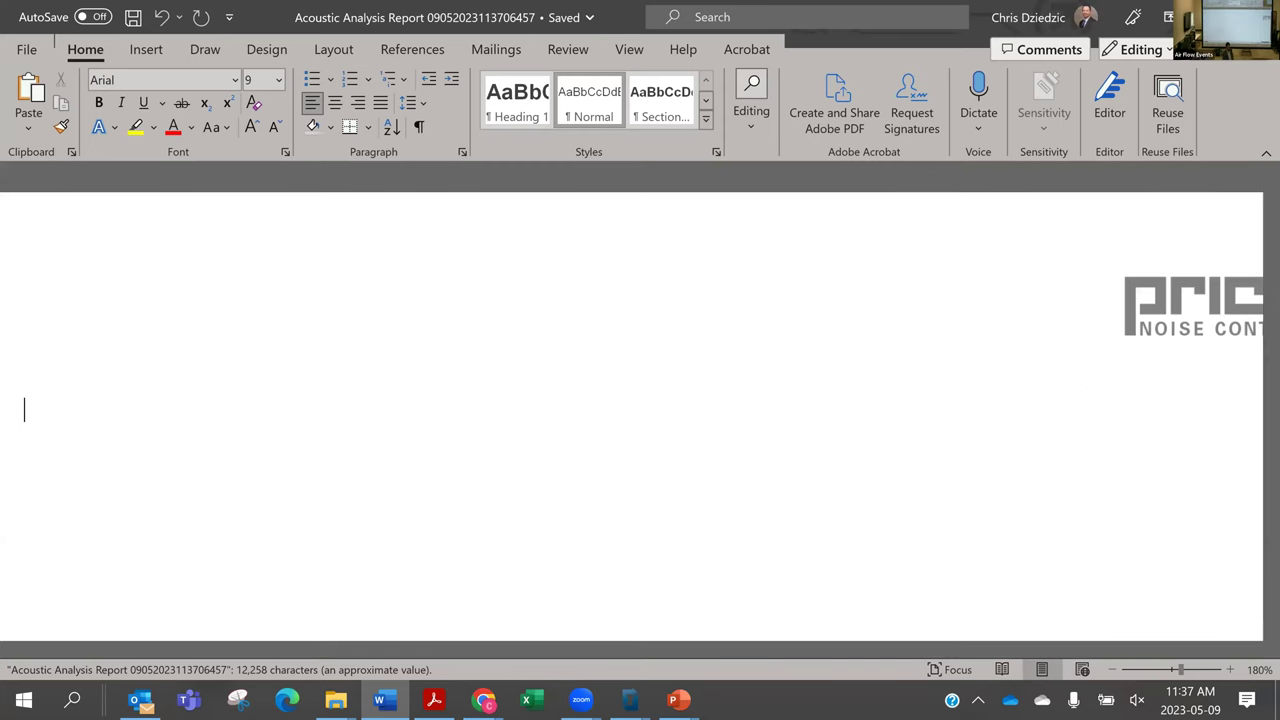
{"action": "key", "text": "alt+Tab"}
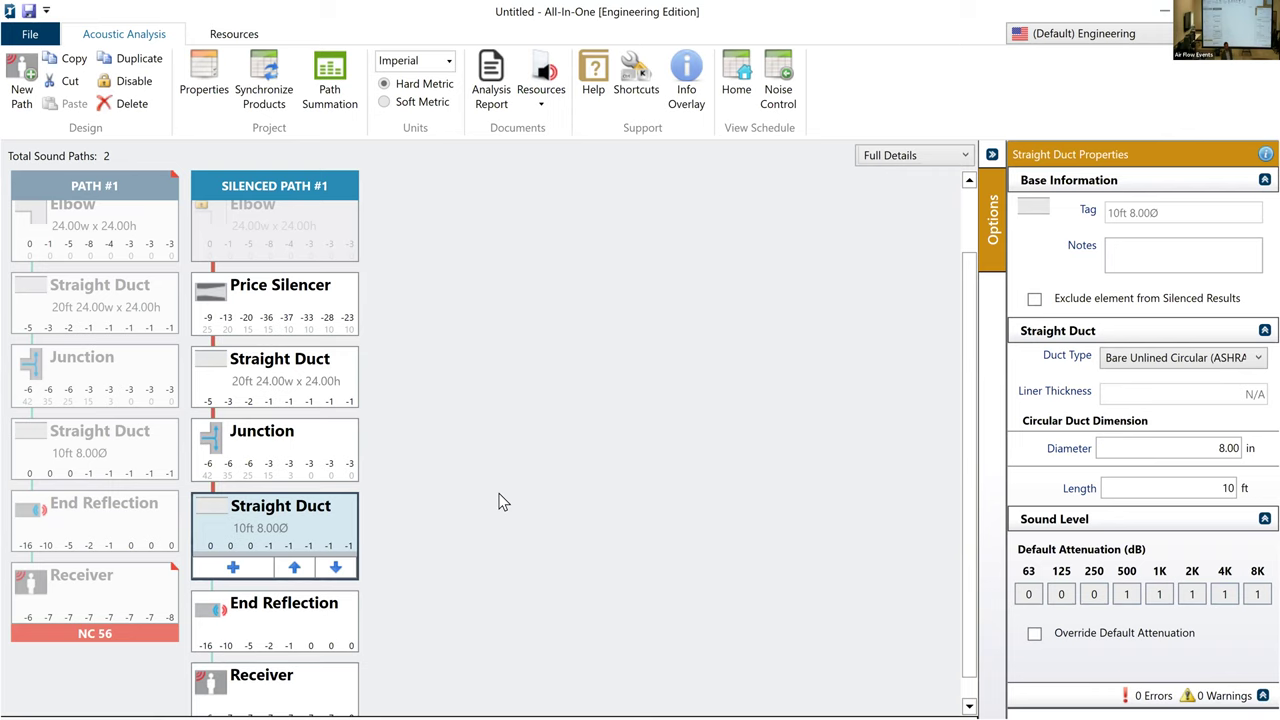
- Generate the Word analysis report again for Path #1 and Silenced Path #1 with the same content options
{"action": "left_click", "coordinate": [229, 574]}
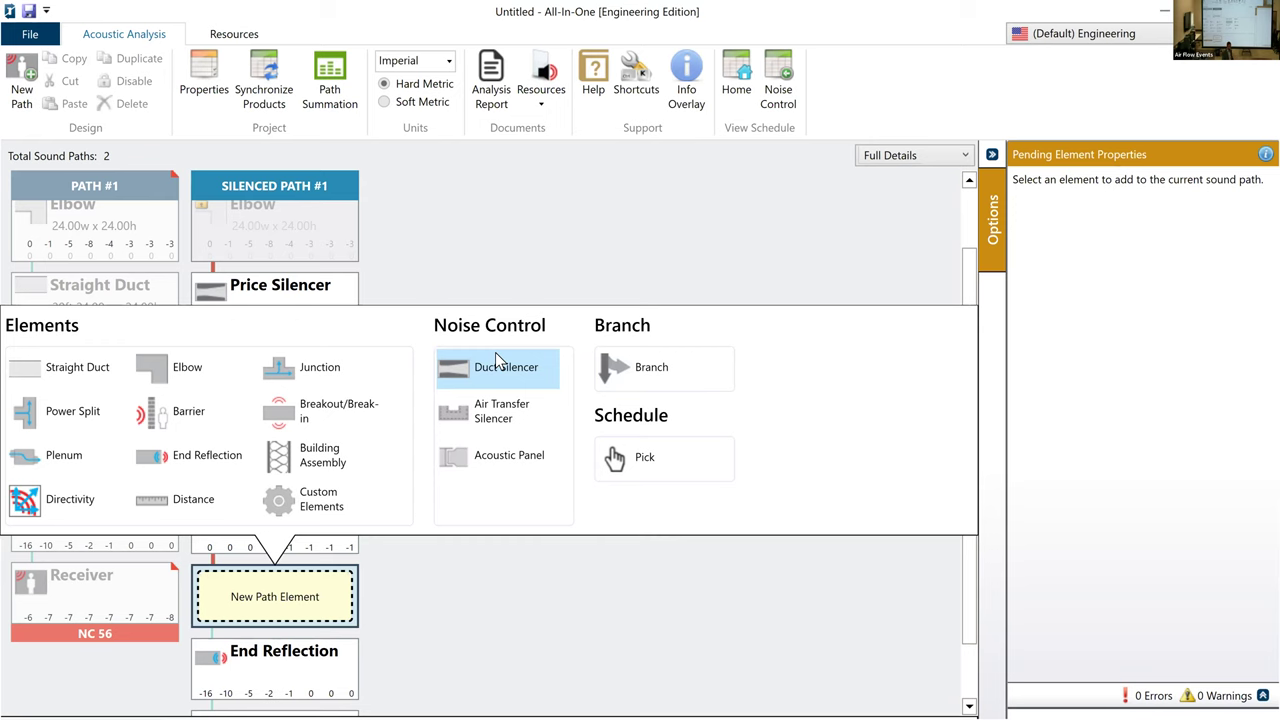
{"action": "left_click", "coordinate": [400, 450]}
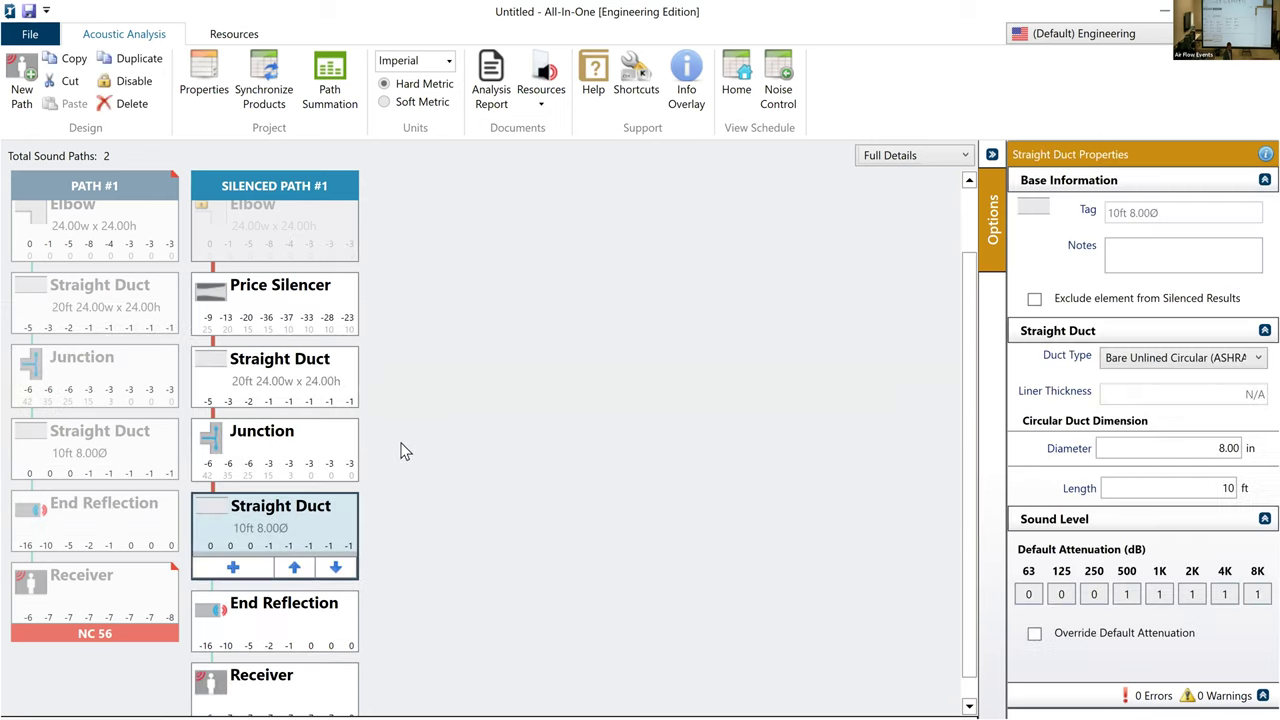
{"action": "left_click", "coordinate": [491, 85]}
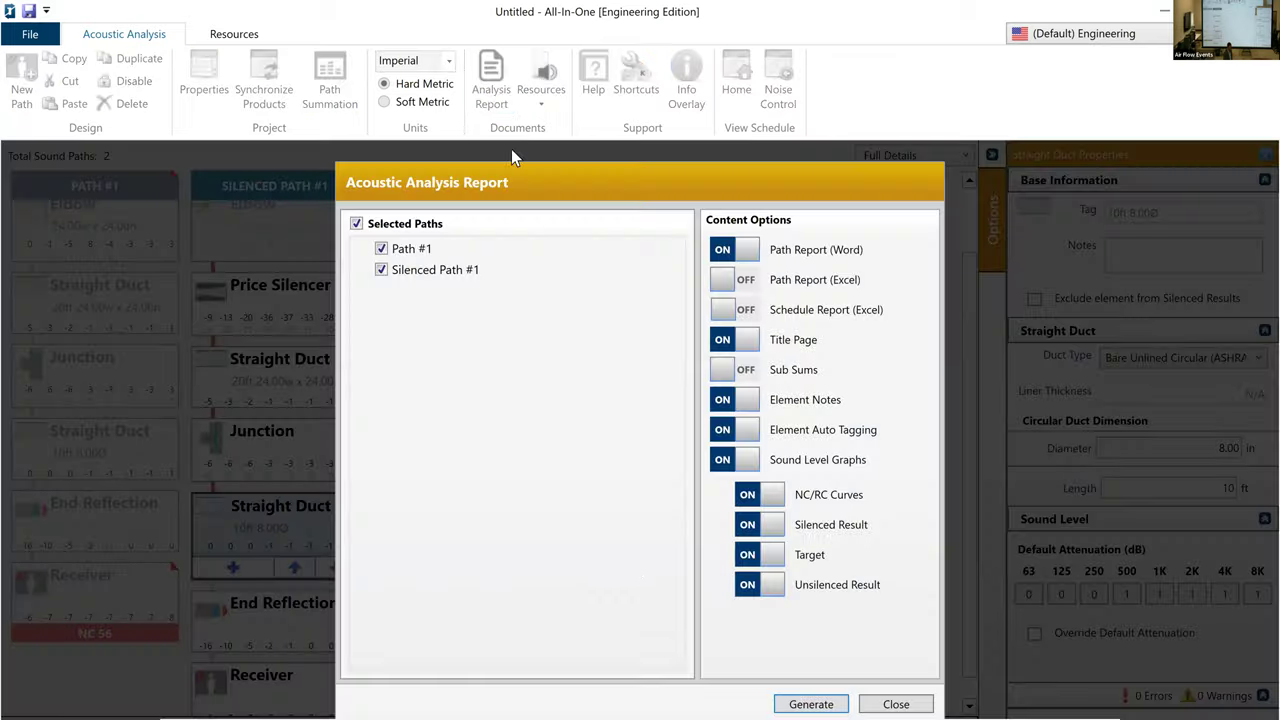
{"action": "left_click", "coordinate": [810, 702]}
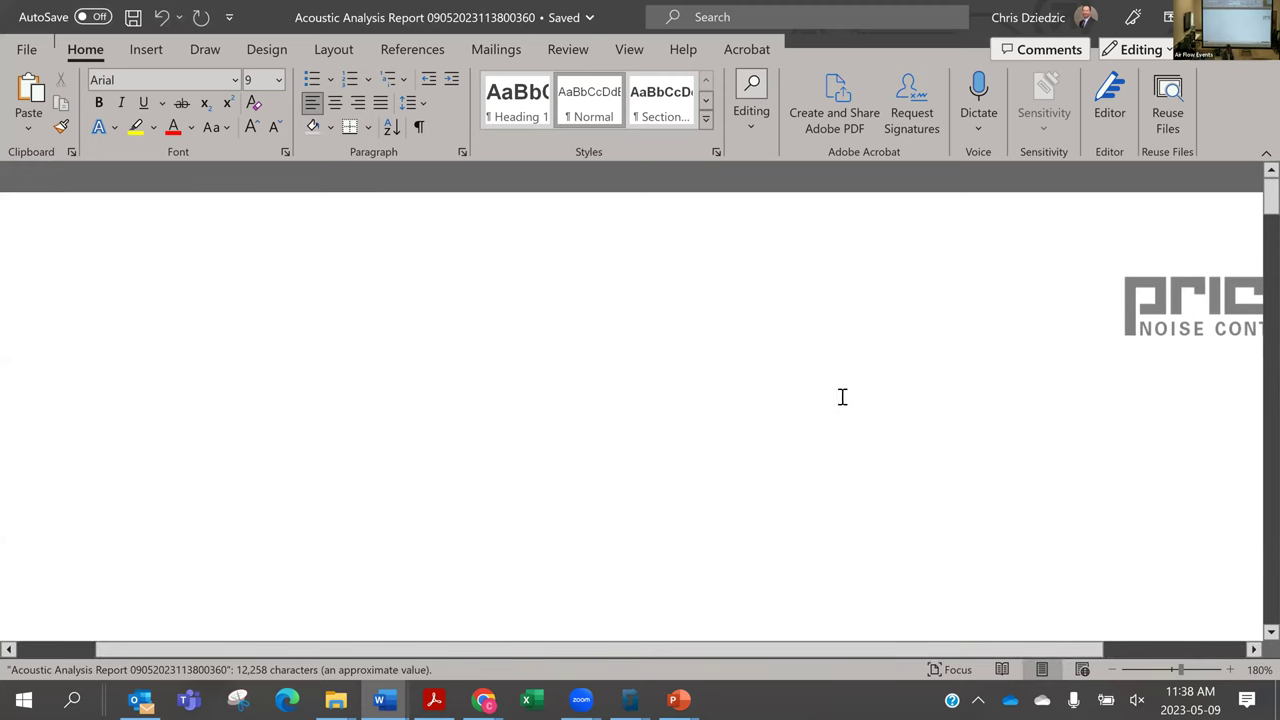
- Examine the report's element tables and sound pressure charts for Path #1 and Silenced Path #1, and close both report documents
{"action": "scroll", "coordinate": [838, 394], "scroll_direction": "down", "scroll_amount": 7, "text": "ctrl"}
{"action": "scroll", "coordinate": [836, 392], "scroll_direction": "down", "scroll_amount": 3}
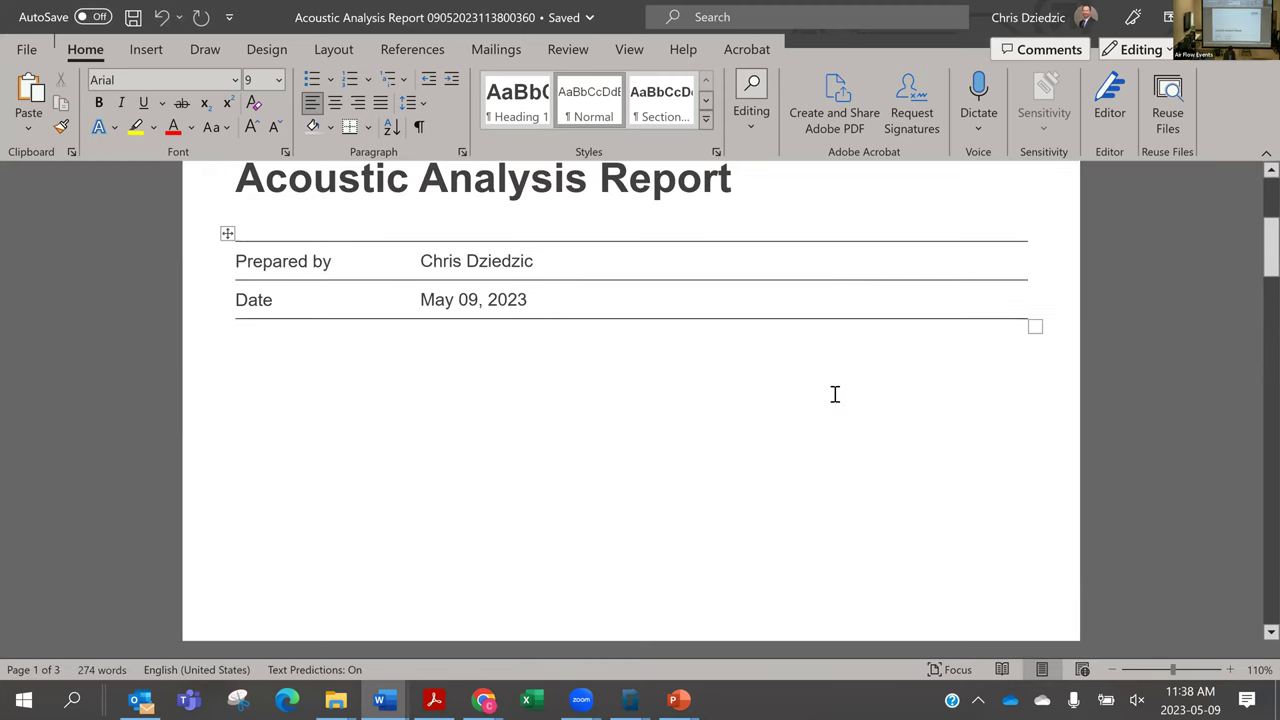
{"action": "scroll", "coordinate": [835, 394], "scroll_direction": "down", "scroll_amount": 15}
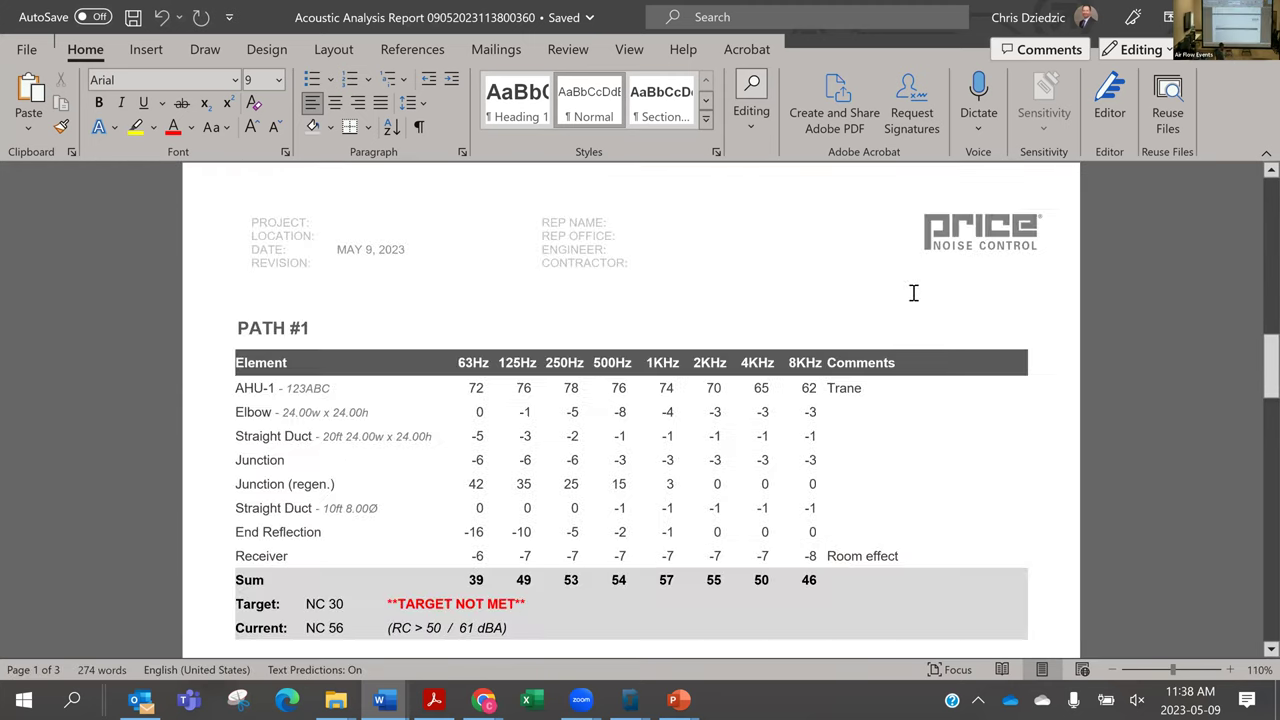
{"action": "scroll", "coordinate": [913, 292], "scroll_direction": "down", "scroll_amount": 3}
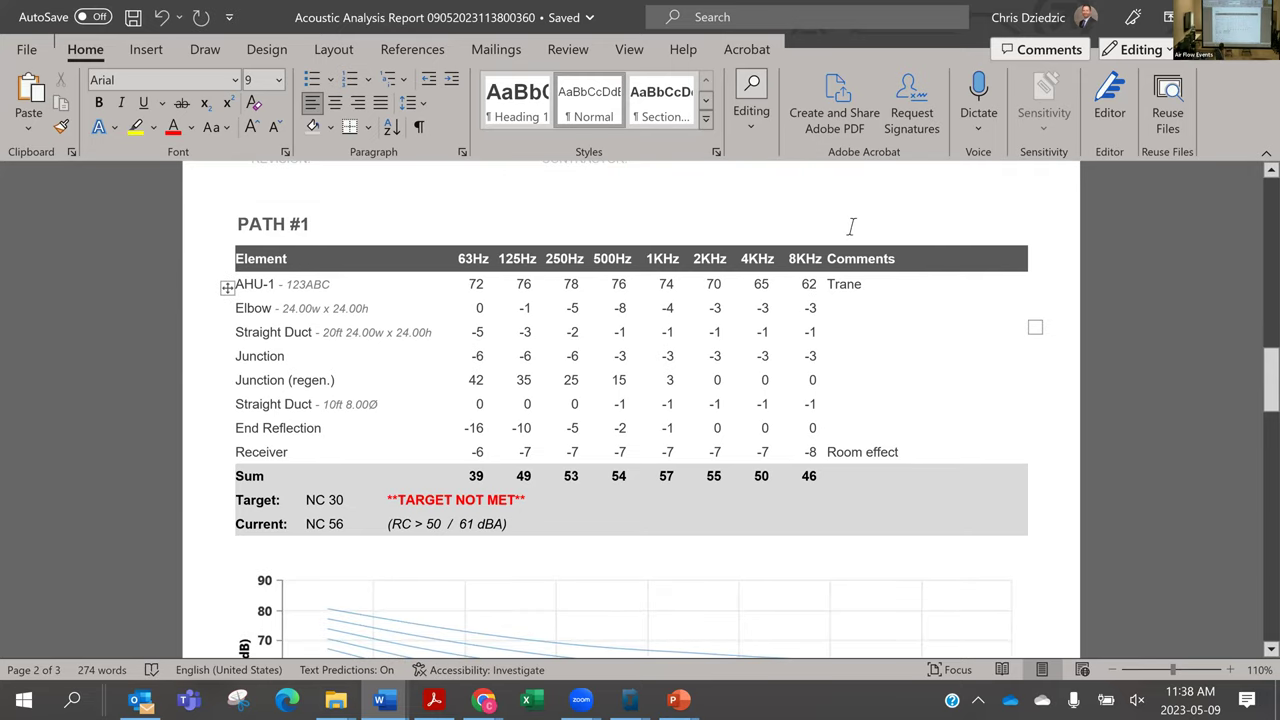
{"action": "scroll", "coordinate": [745, 360], "scroll_direction": "down", "scroll_amount": 6}
{"action": "scroll", "coordinate": [741, 367], "scroll_direction": "down", "scroll_amount": 1}
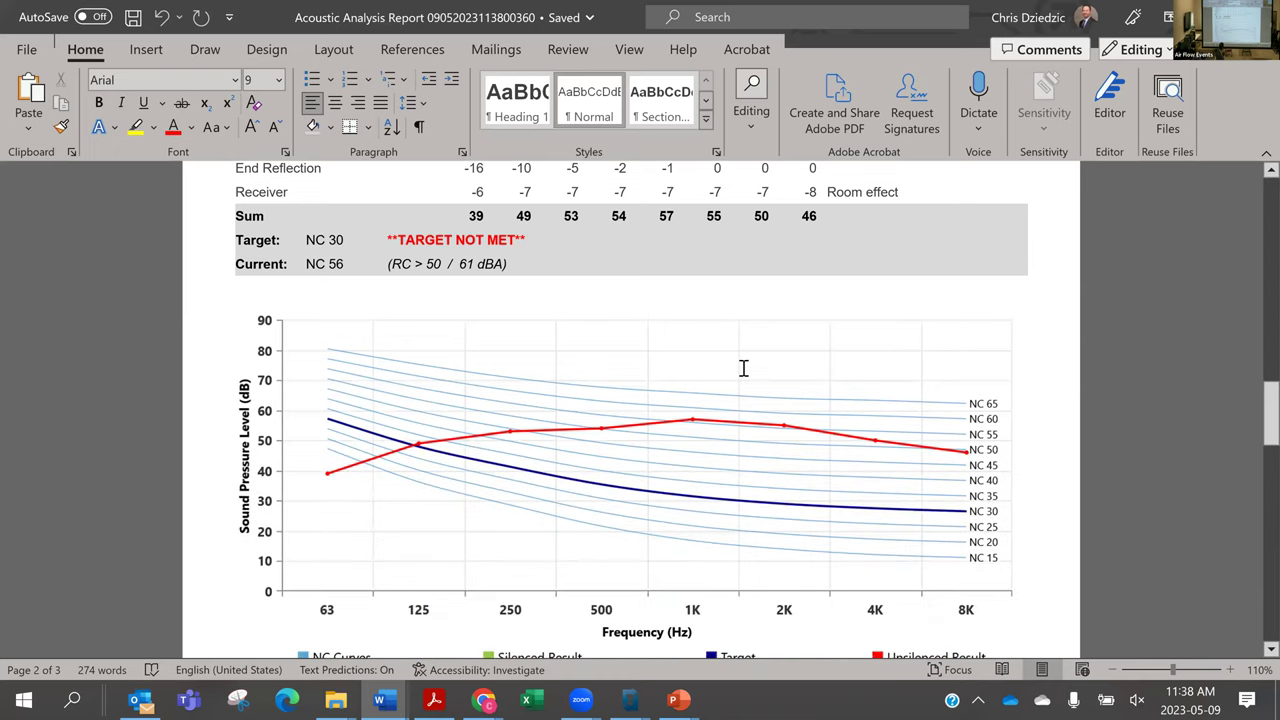
{"action": "scroll", "coordinate": [745, 381], "scroll_direction": "down", "scroll_amount": 4}
{"action": "scroll", "coordinate": [745, 381], "scroll_direction": "down", "scroll_amount": 14}
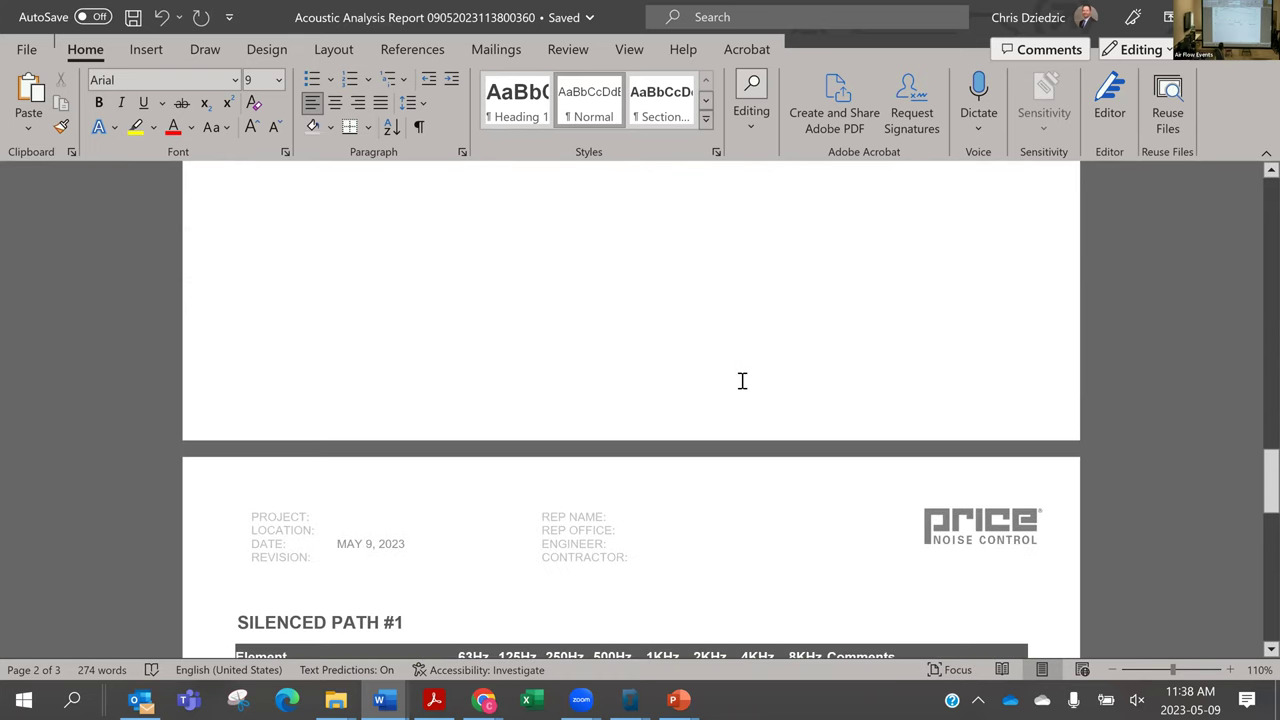
{"action": "scroll", "coordinate": [739, 381], "scroll_direction": "down", "scroll_amount": 6}
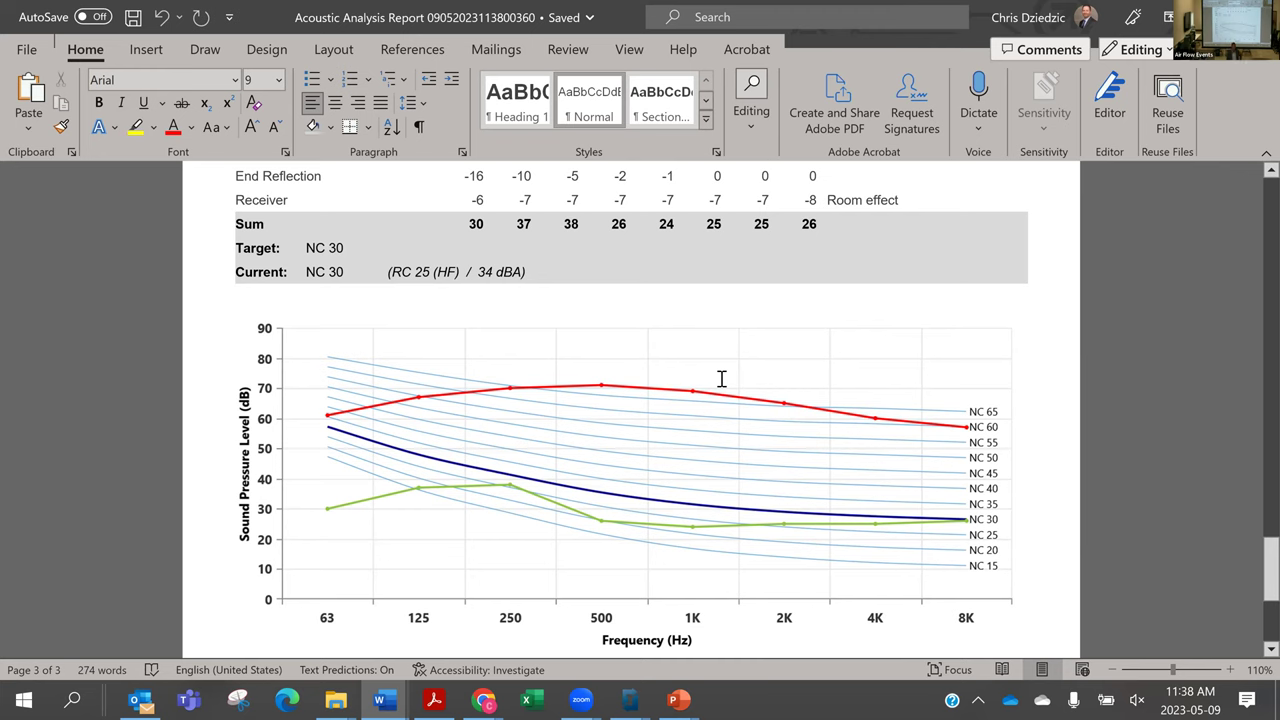
{"action": "scroll", "coordinate": [740, 496], "scroll_direction": "up", "scroll_amount": 4}
{"action": "scroll", "coordinate": [740, 496], "scroll_direction": "up", "scroll_amount": 20}
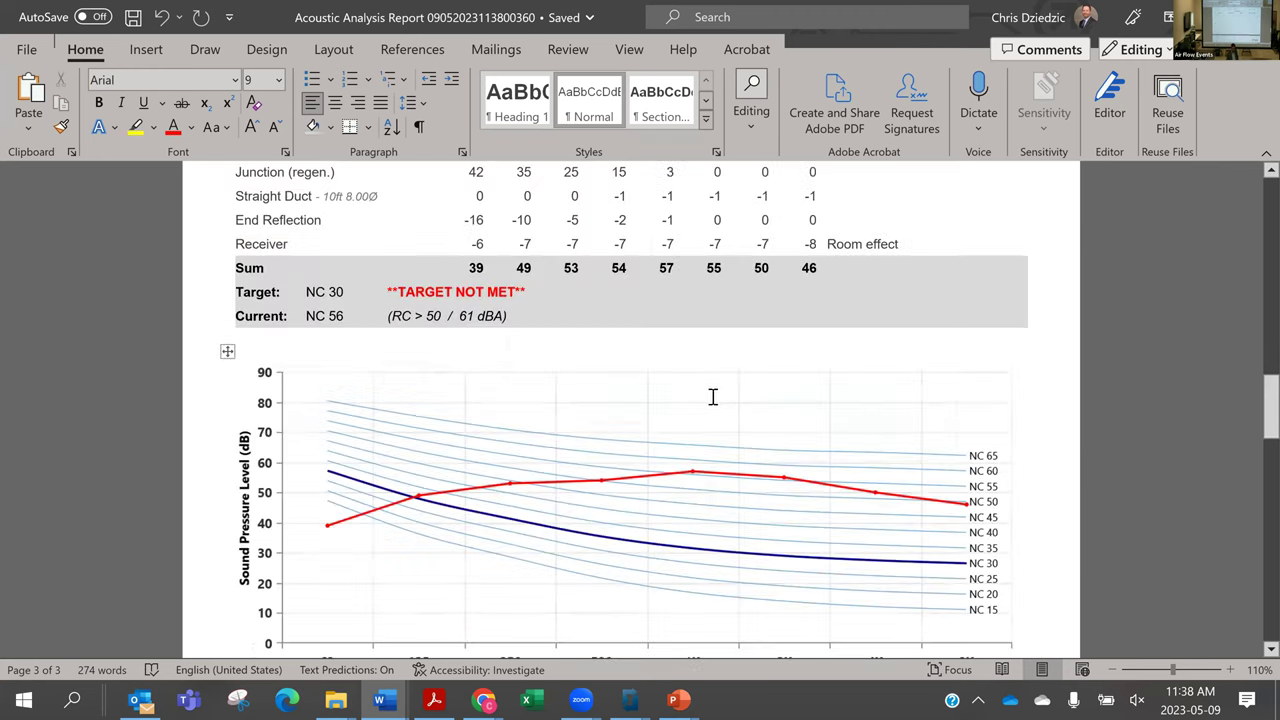
{"action": "scroll", "coordinate": [797, 445], "scroll_direction": "up", "scroll_amount": 4}
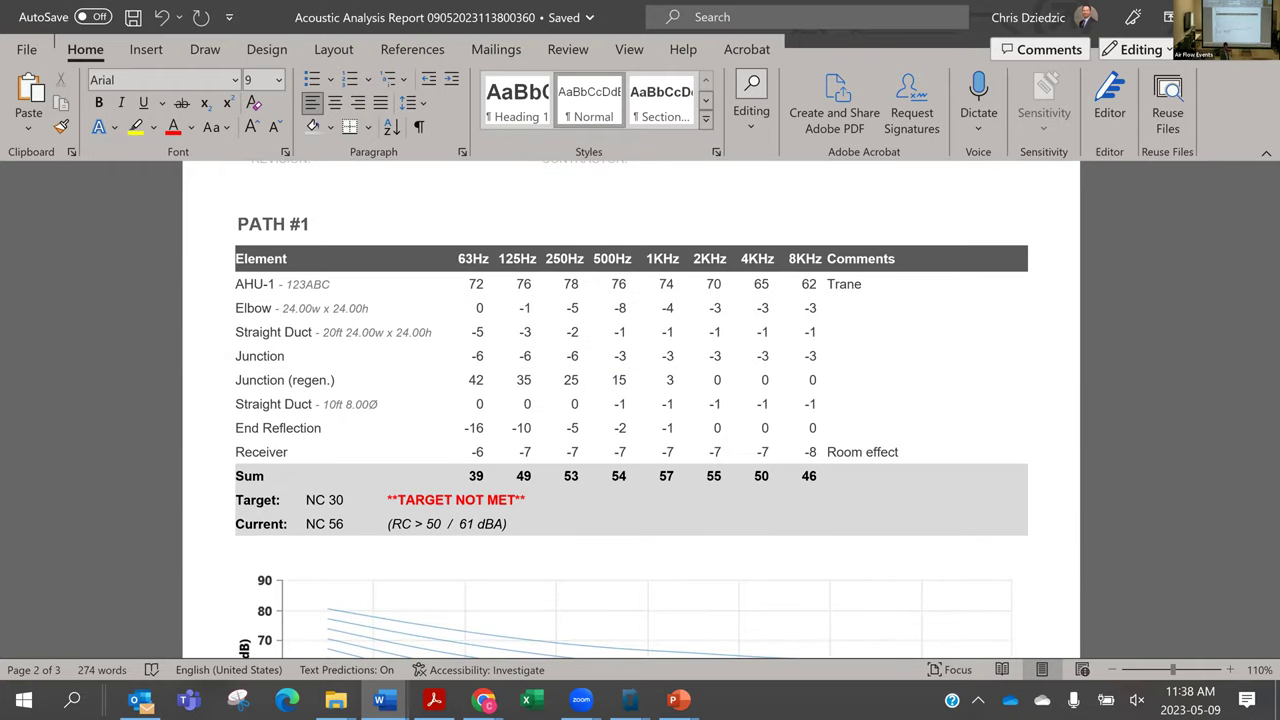
{"action": "key", "text": "ctrl+w"}
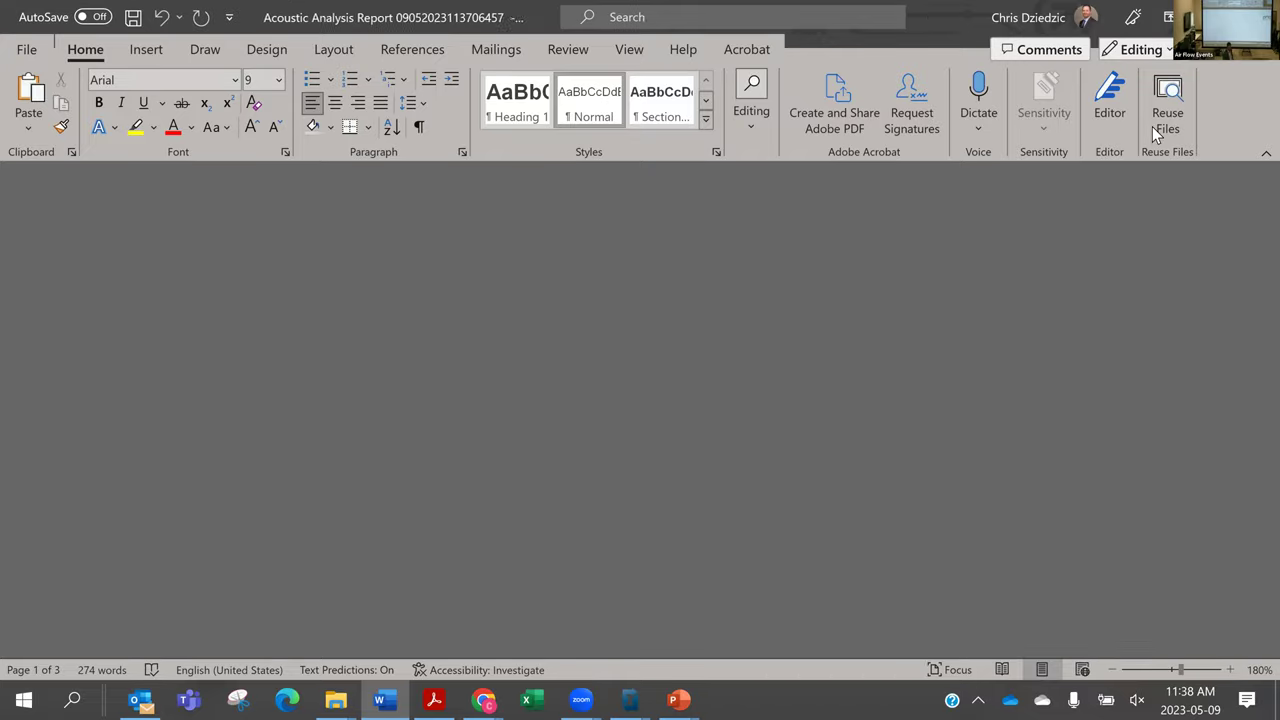
{"action": "key", "text": "ctrl+w"}
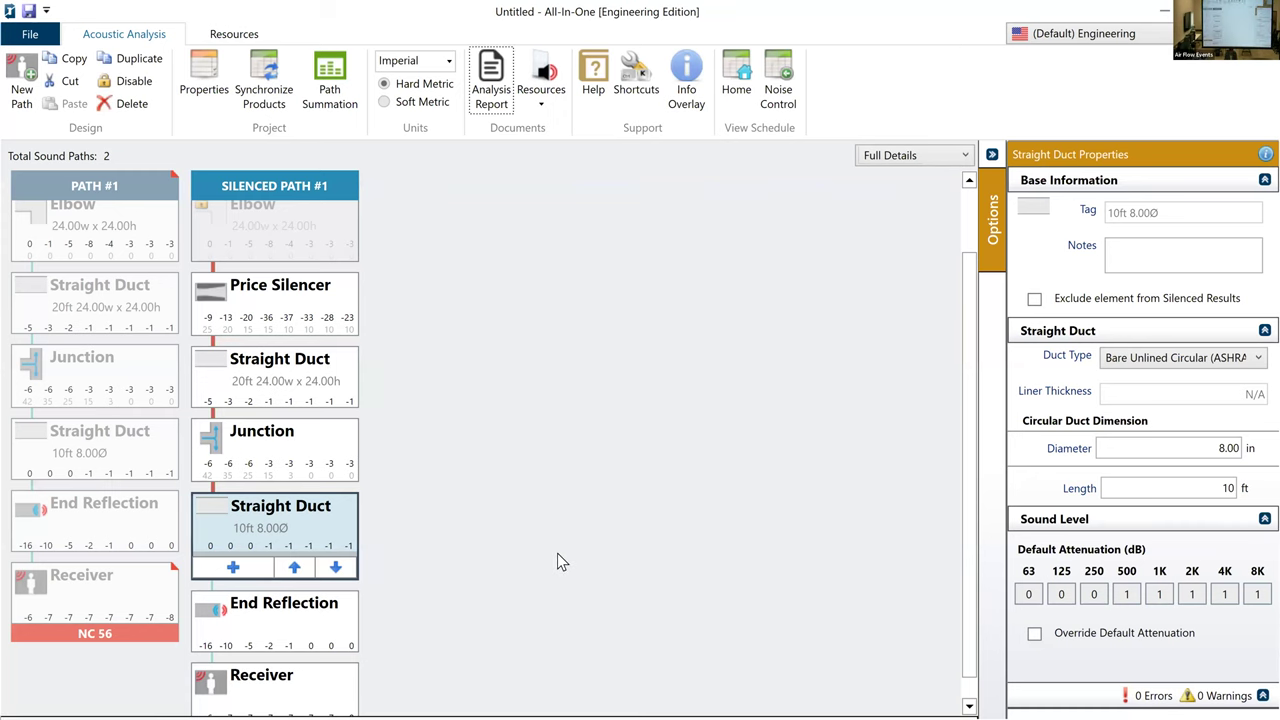
- Switch to the Acoustic Predictive Analysis presentation in PowerPoint and start its slide show
{"action": "key", "text": "alt+Tab"}
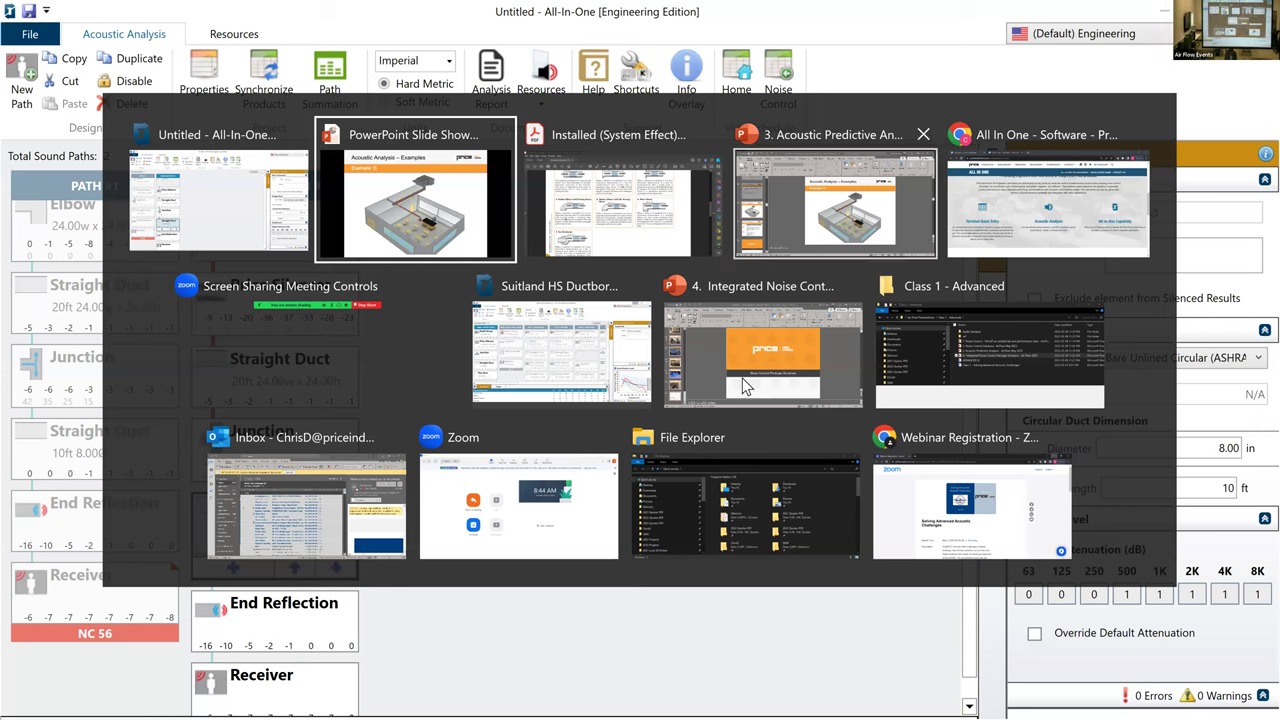
{"action": "left_click", "coordinate": [835, 203]}
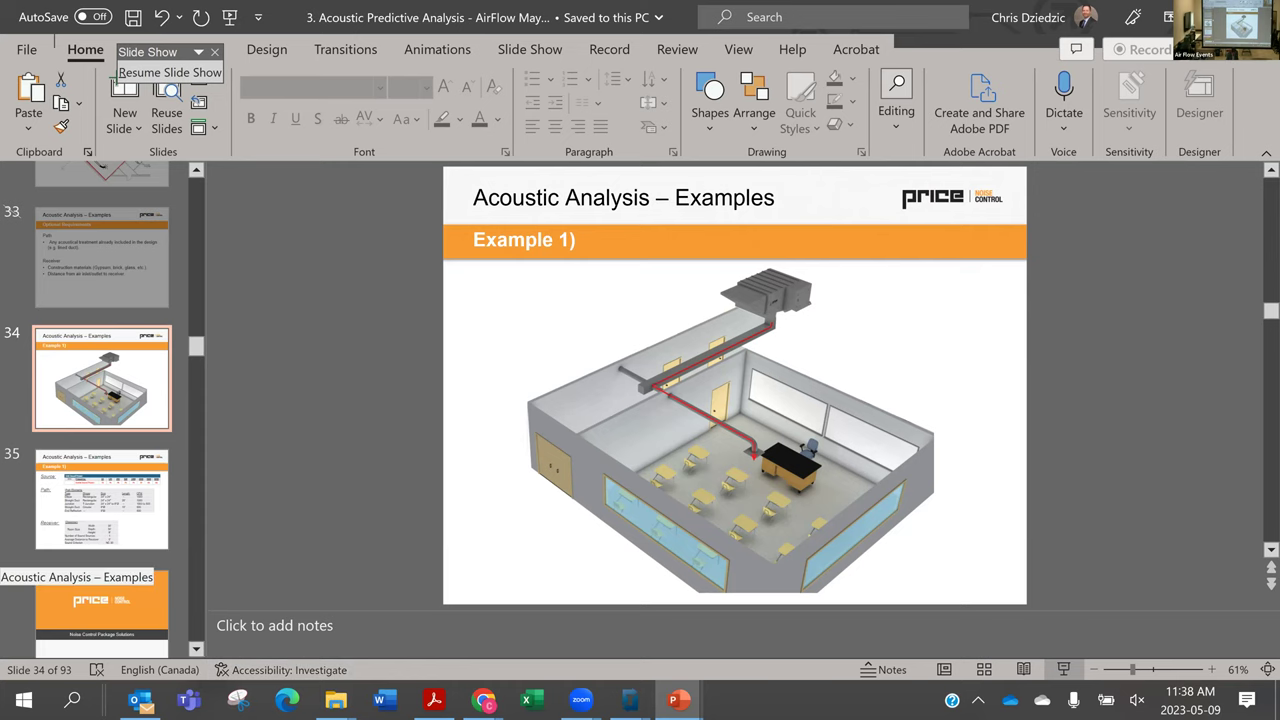
{"action": "left_click", "coordinate": [127, 612]}
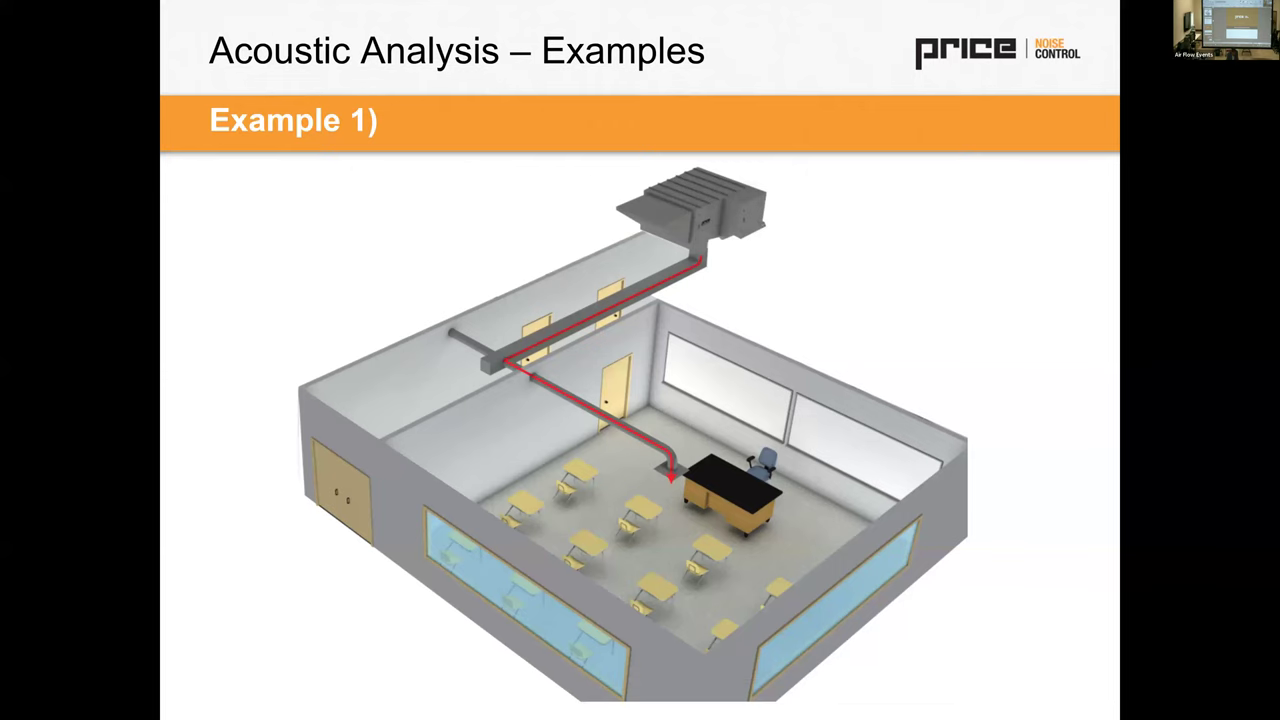
{"action": "left_click", "coordinate": [1063, 669]}
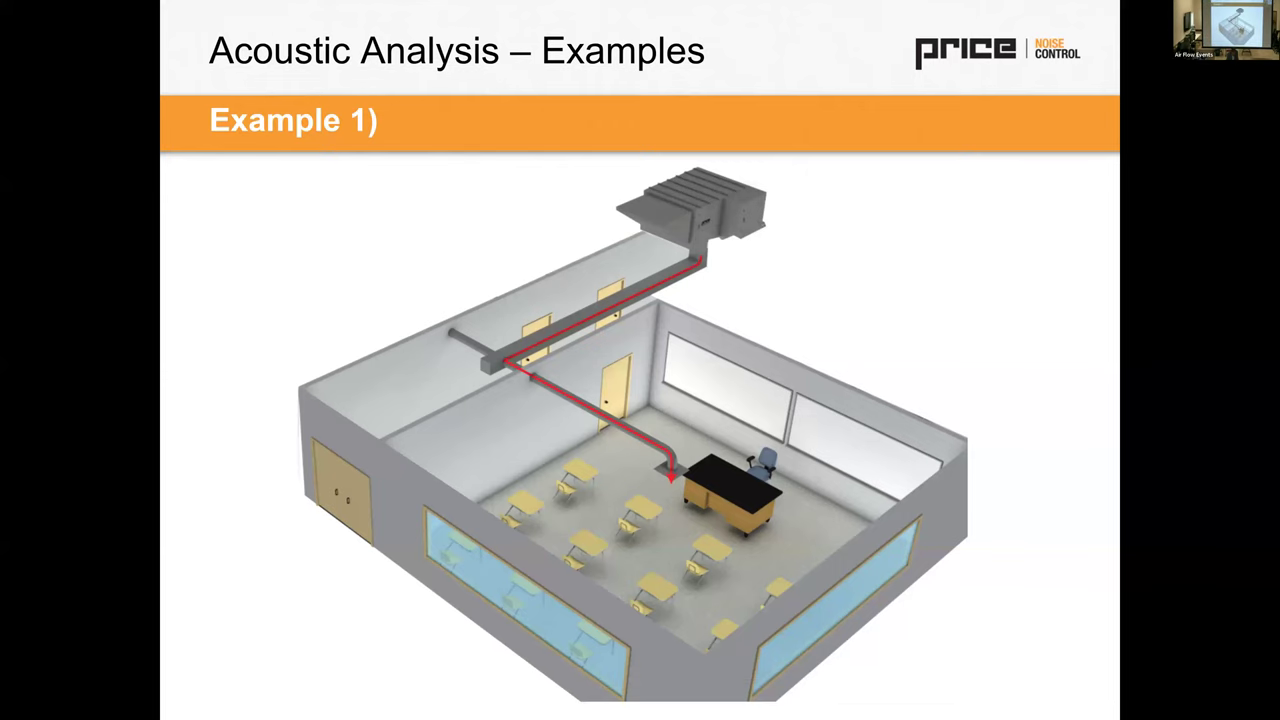